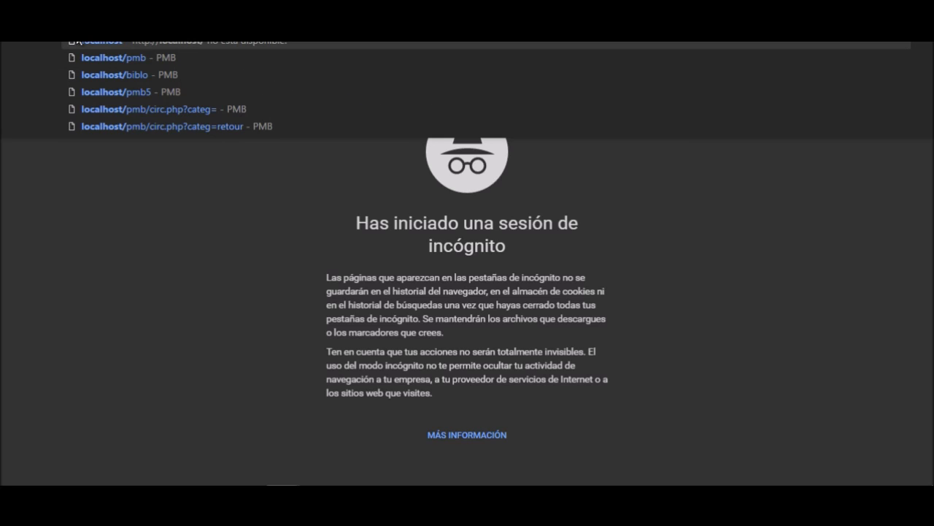
Launch XAMPP from the desktop shortcut and dismiss all six PHP Startup mbstring warnings.
key("Escape")
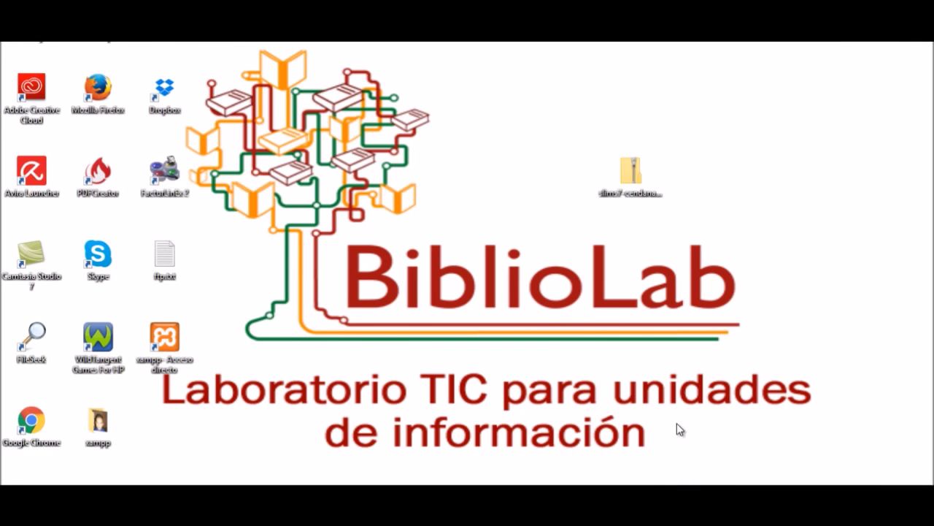
double_click(168, 337)
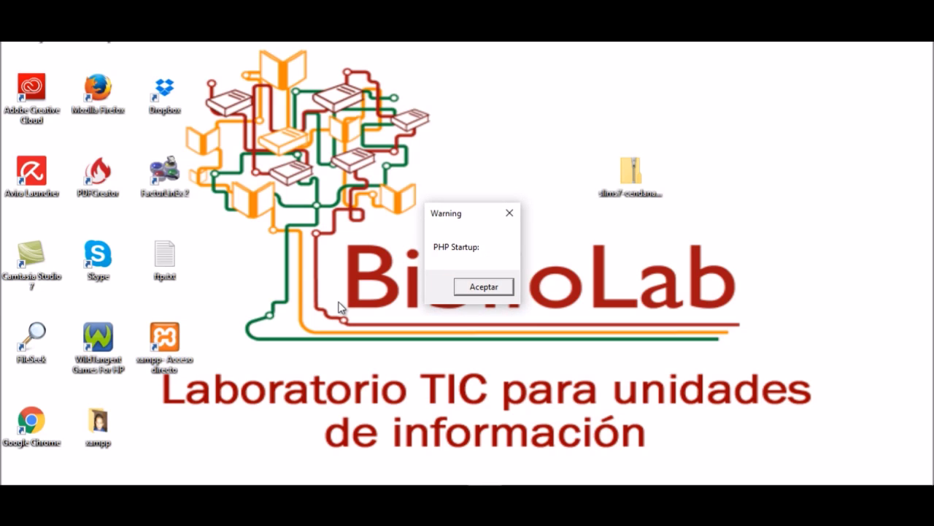
left_click(485, 286)
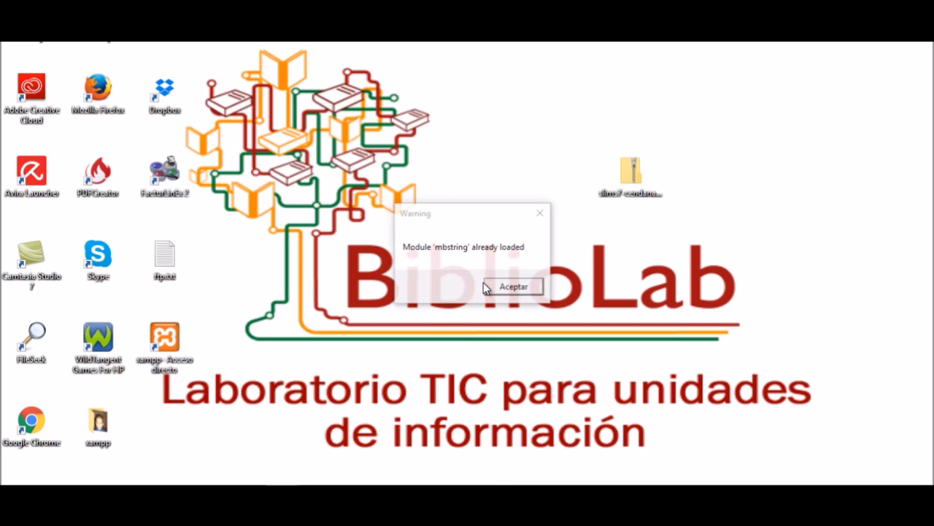
left_click(494, 286)
left_click(500, 287)
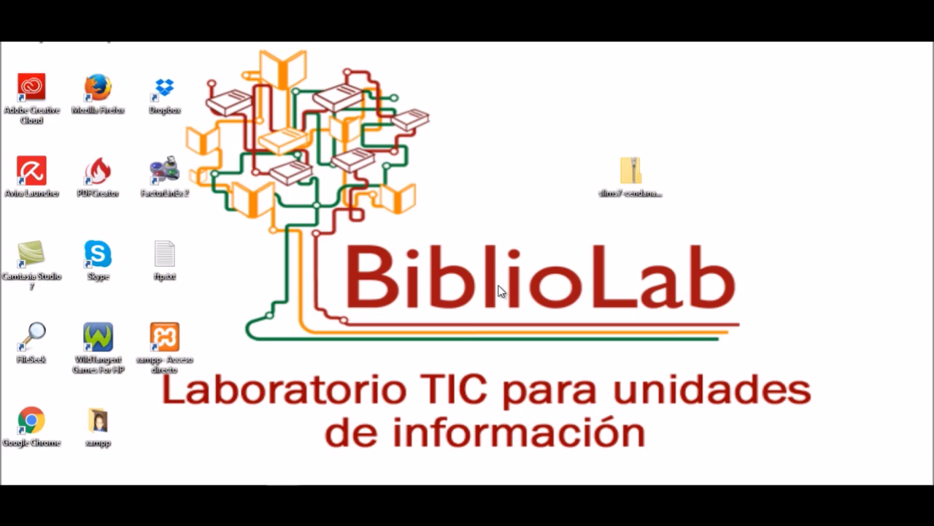
left_click(501, 288)
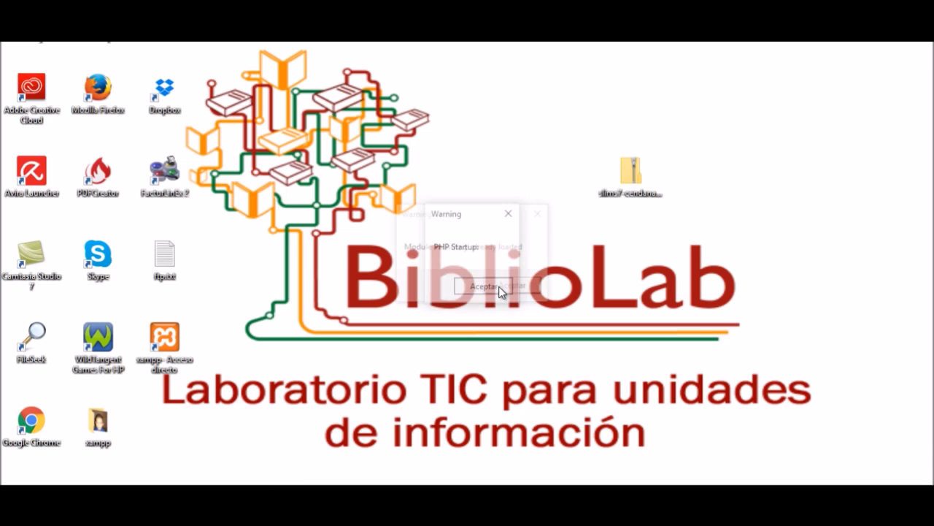
left_click(501, 287)
left_click(501, 287)
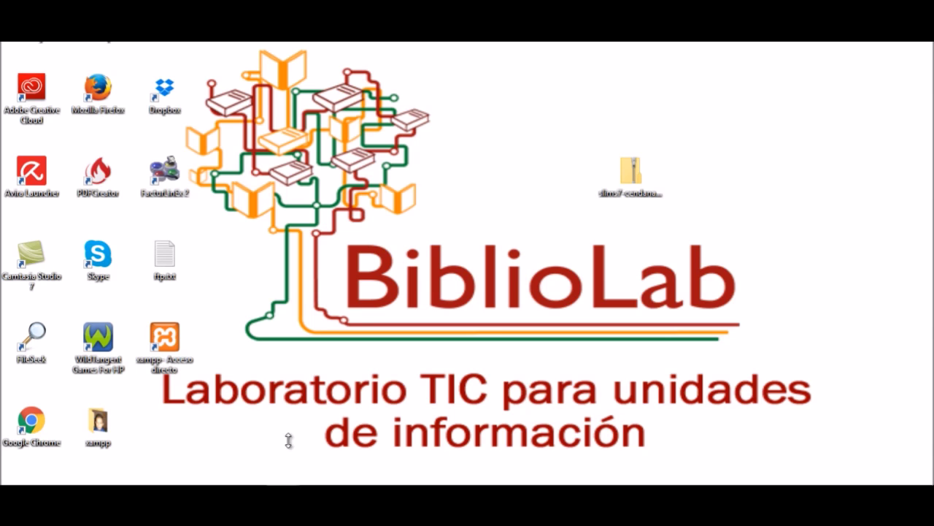
Bring up the localhost Chrome window, leave fullscreen, and reload the XAMPP welcome page.
mouse_move(283, 480)
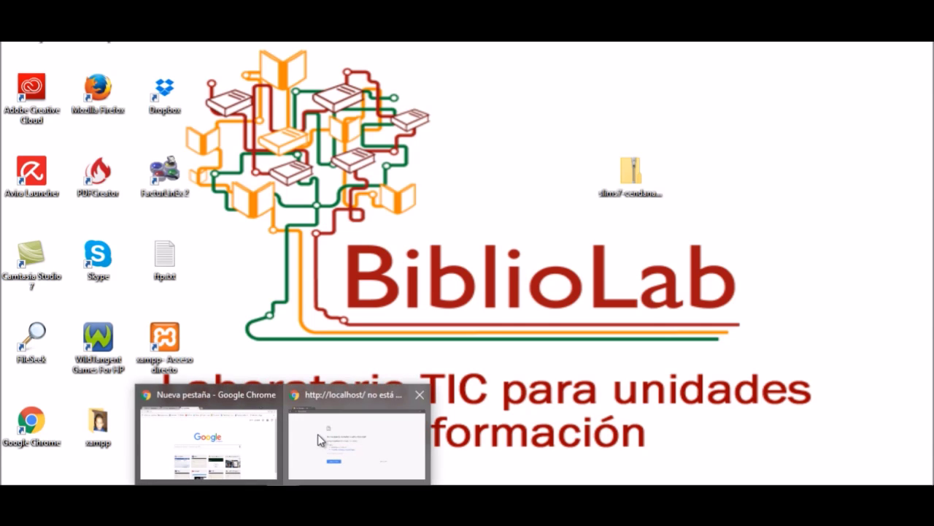
left_click(324, 439)
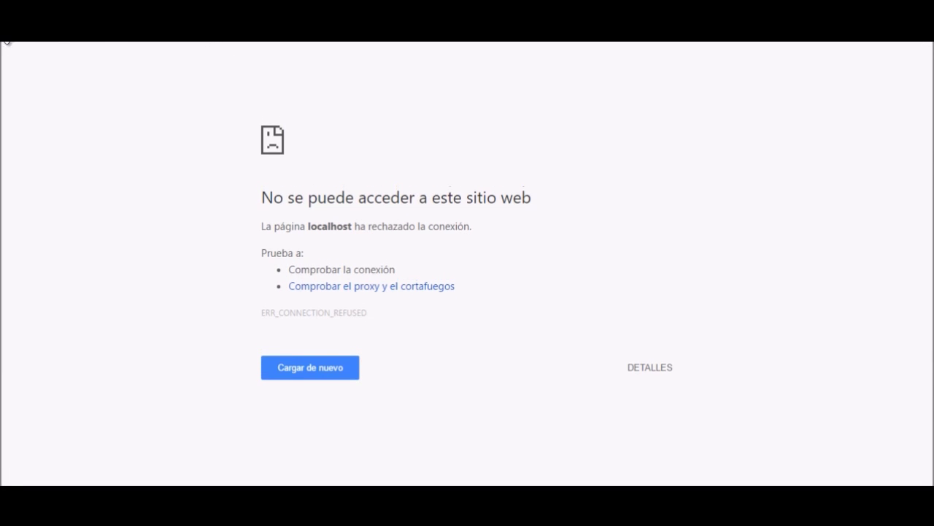
key("F11")
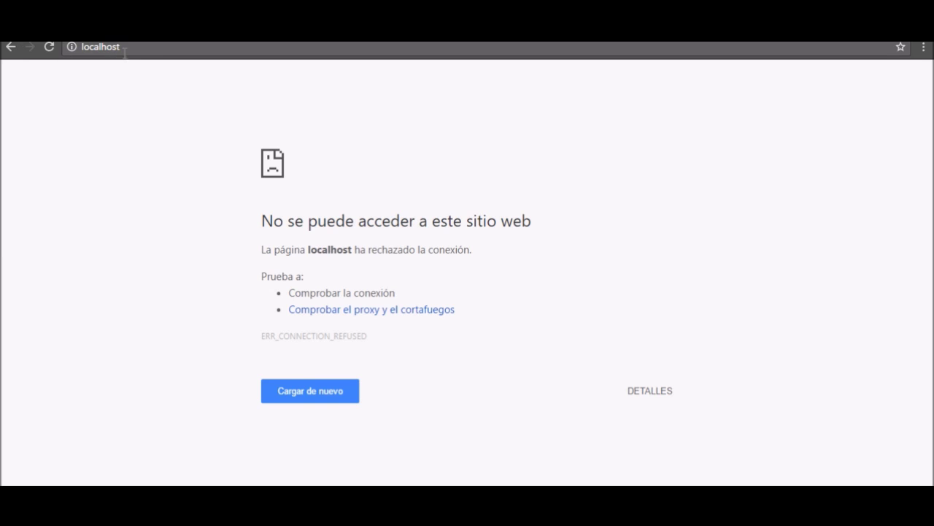
left_click(171, 48)
key("Return")
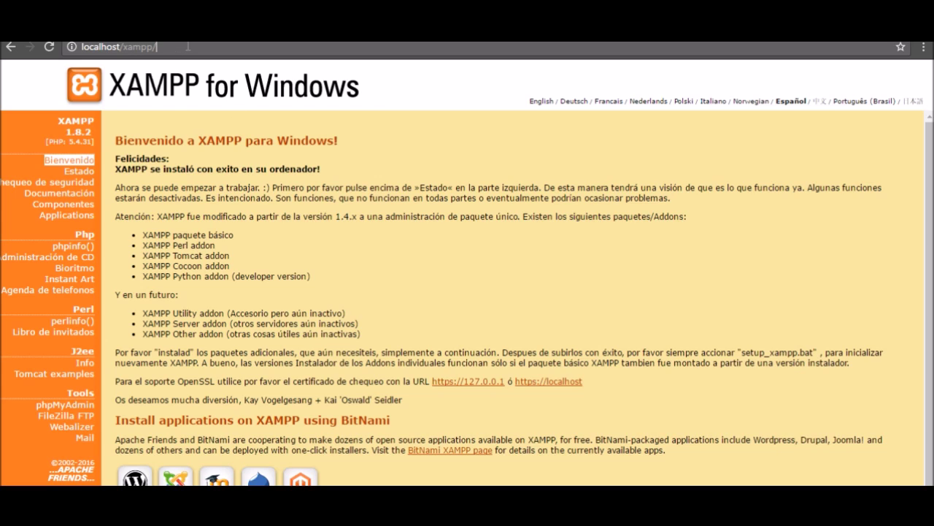
Change the address to localhost/slim7, which returns a 404, and bring up the Descargas folder.
left_click_drag(174, 47, 123, 47)
type("slim7")
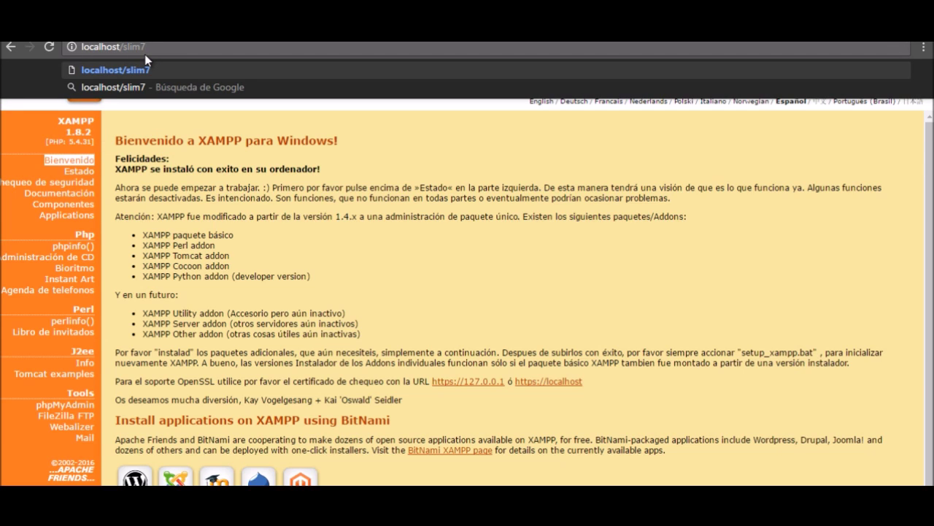
key("Return")
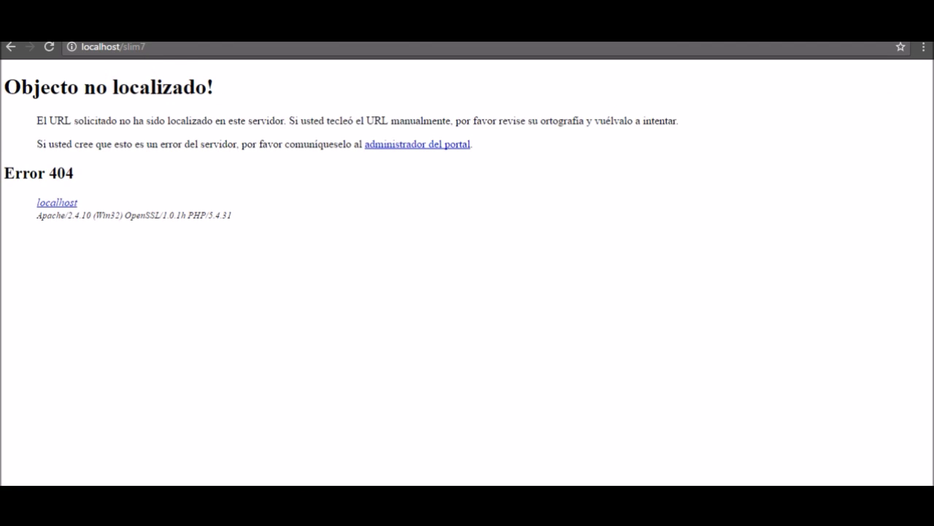
mouse_move(131, 473)
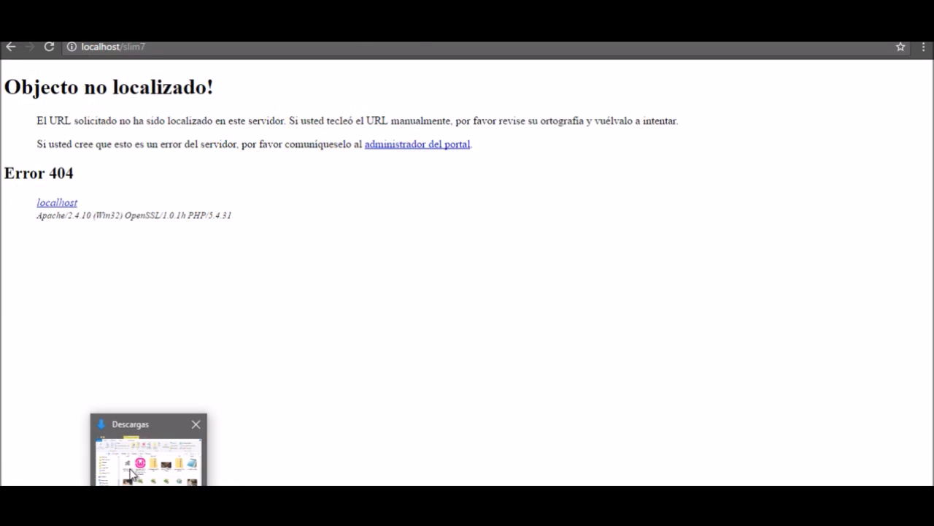
left_click(153, 475)
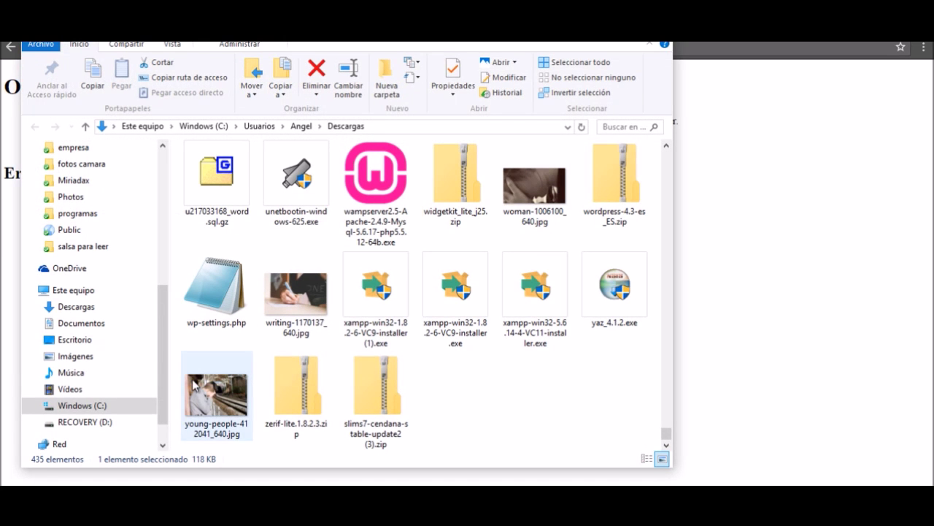
left_click(93, 408)
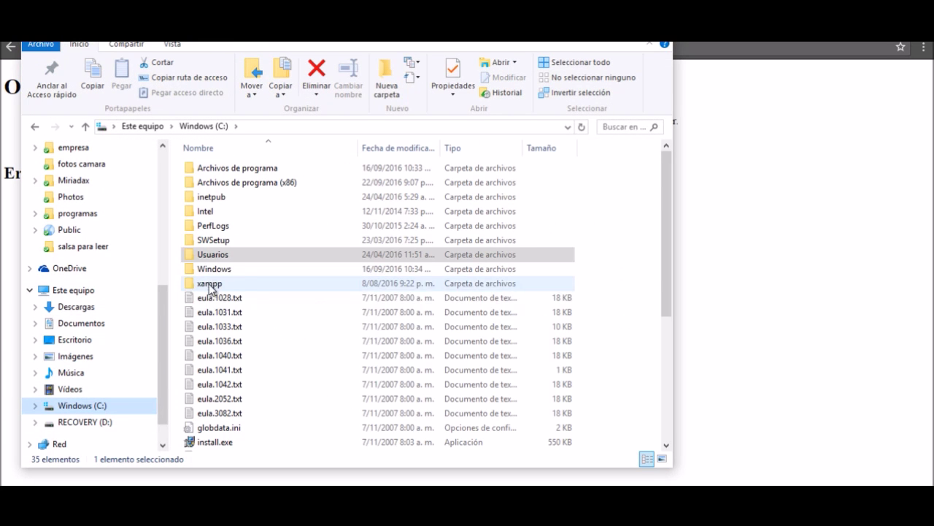
double_click(223, 286)
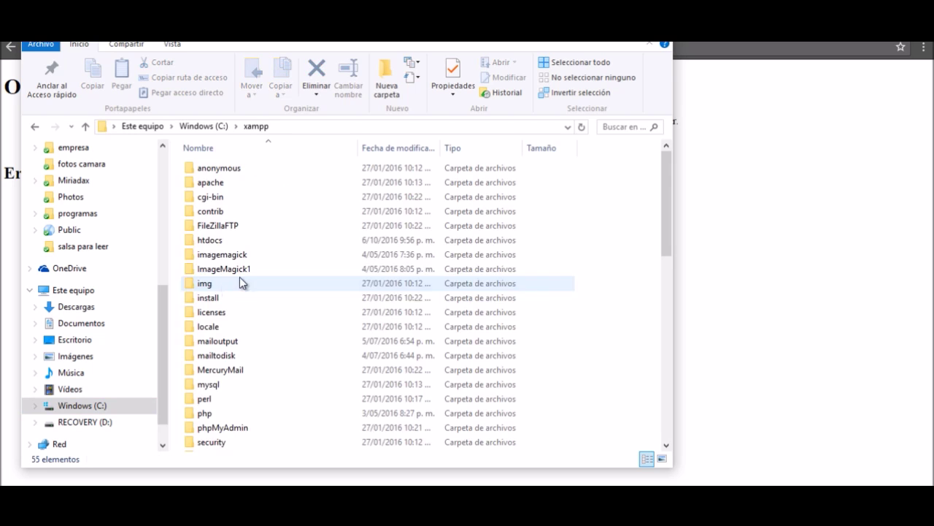
scroll(246, 313, "down", 2)
scroll(241, 292, "up", 2)
double_click(237, 241)
scroll(288, 368, "down", 8)
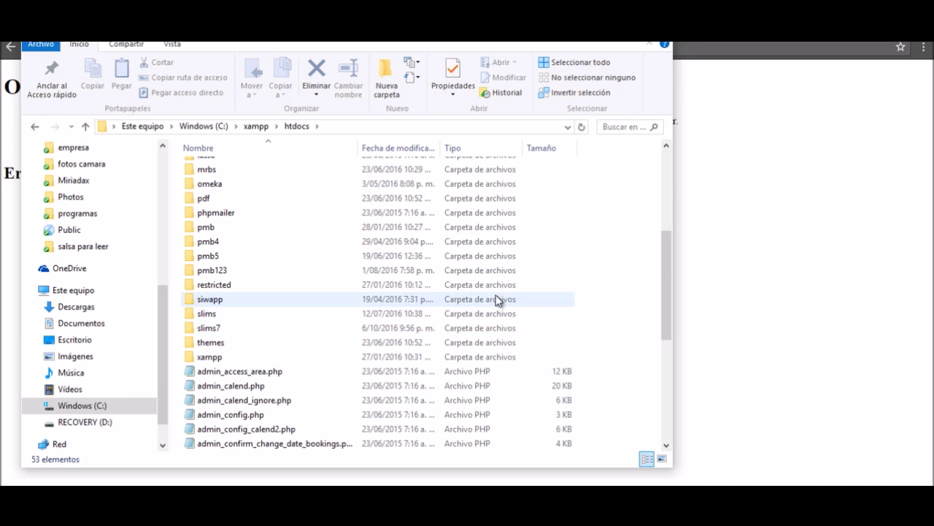
left_click(776, 263)
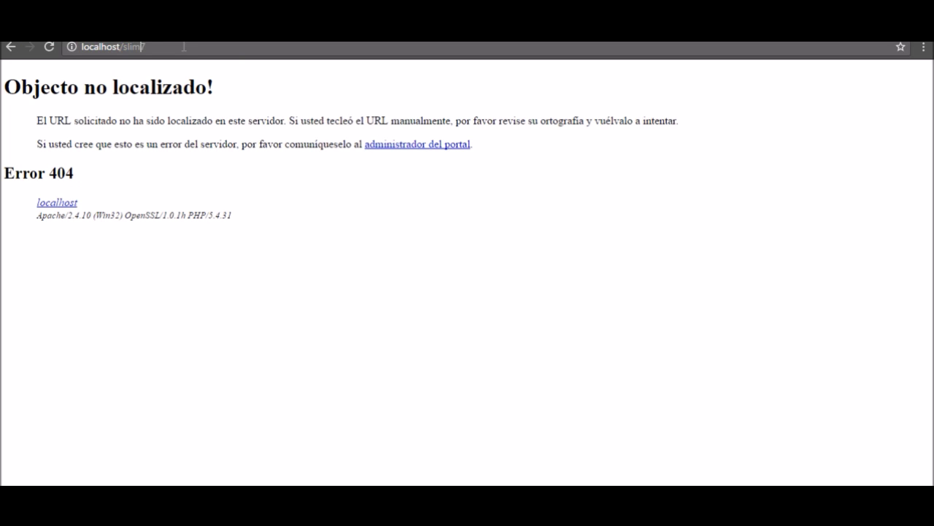
Load localhost/slims7, review the listed database requirements, and start the SLiMS installation.
type("s")
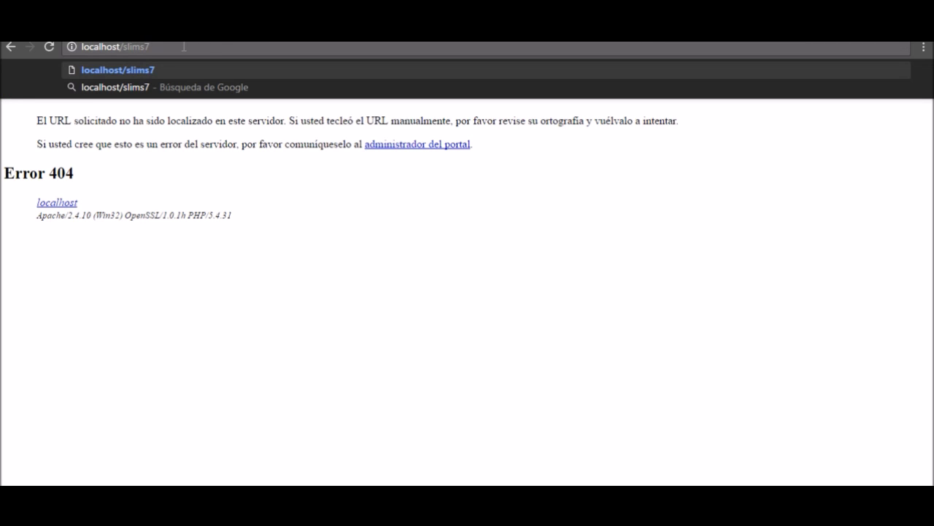
key("Return")
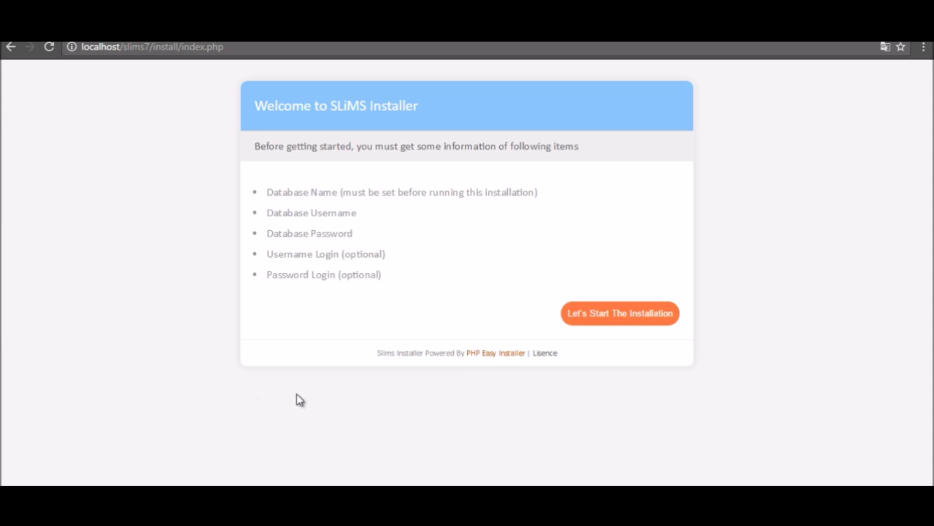
left_click_drag(268, 193, 340, 188)
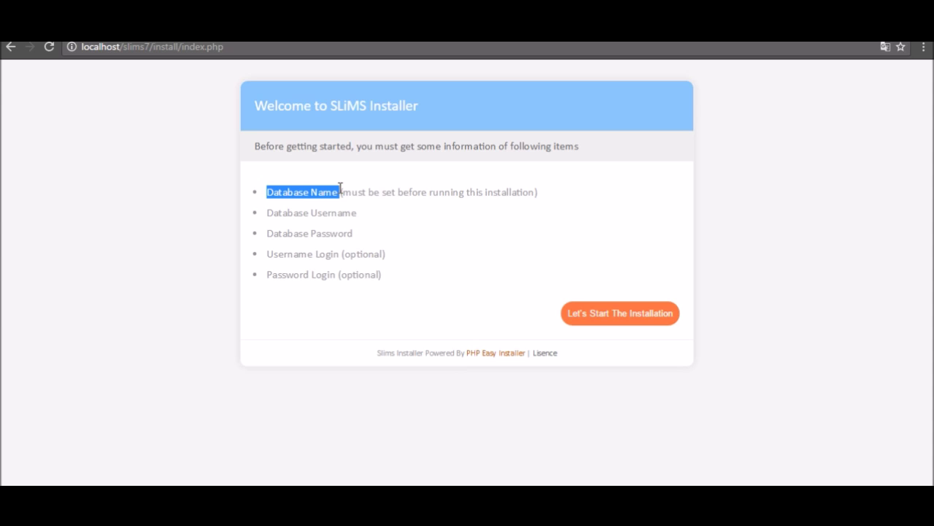
left_click_drag(356, 212, 267, 213)
left_click_drag(359, 235, 269, 236)
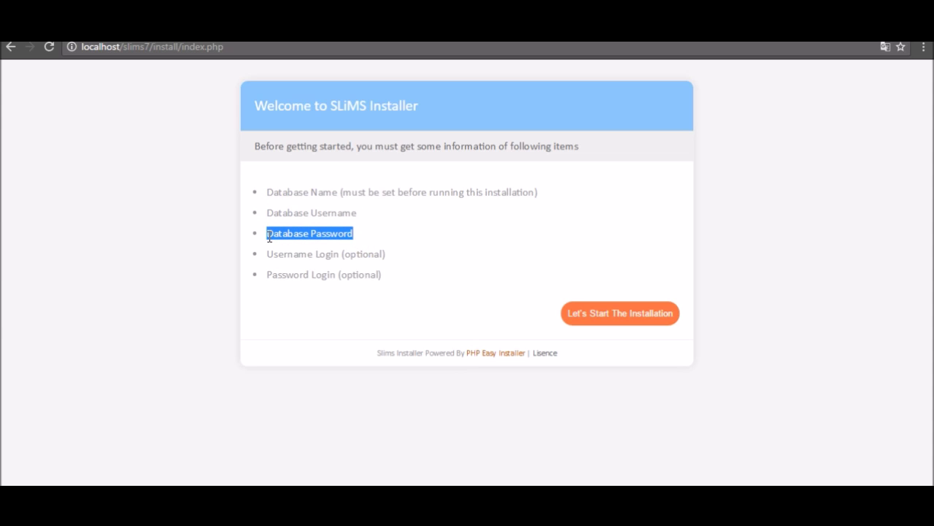
left_click_drag(266, 255, 311, 253)
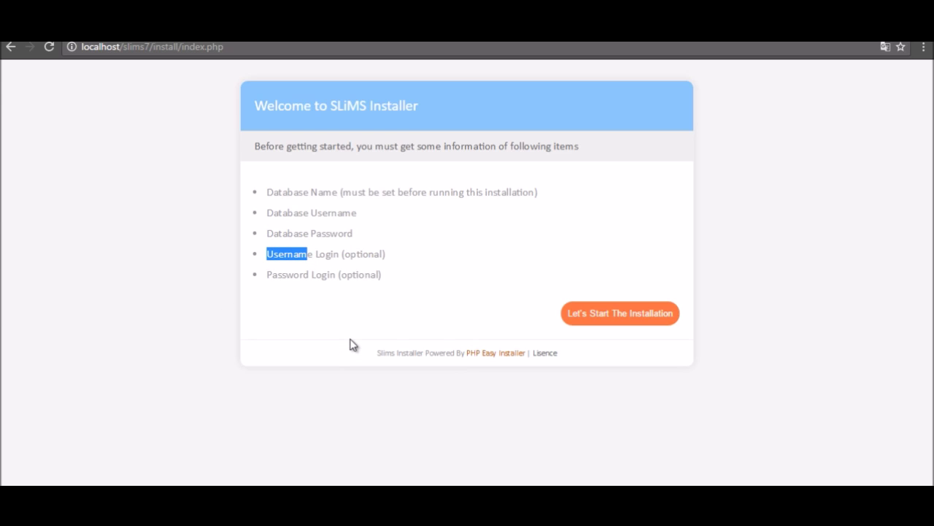
left_click(417, 299)
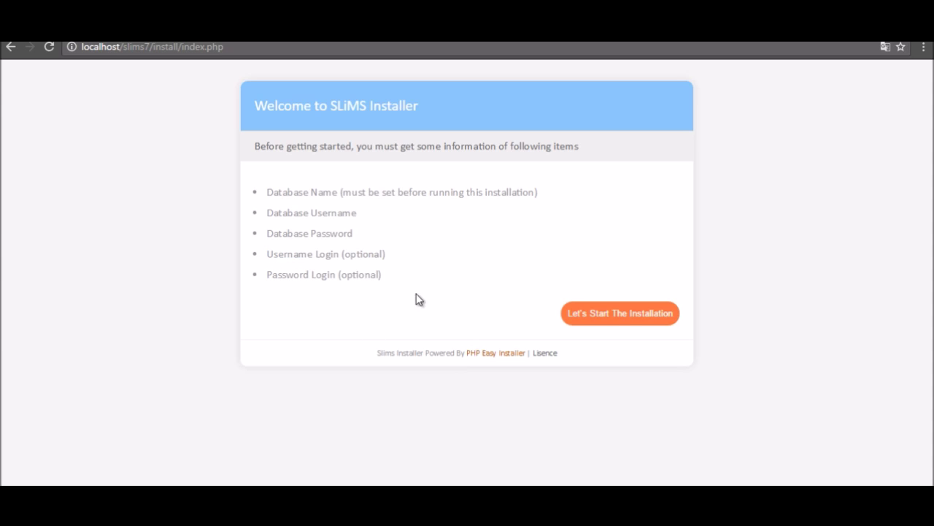
left_click(621, 319)
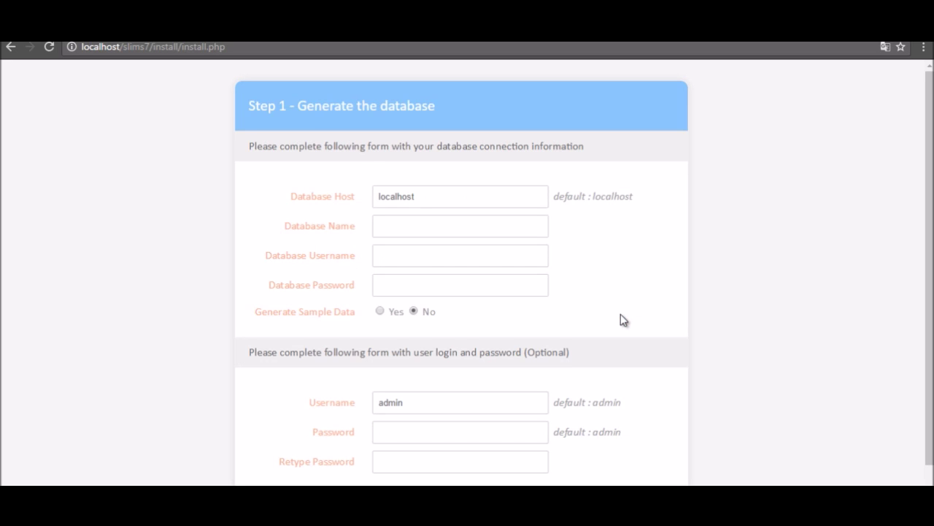
Go through the Step 1 form's database and admin fields without changing them.
scroll(636, 299, "down", 1)
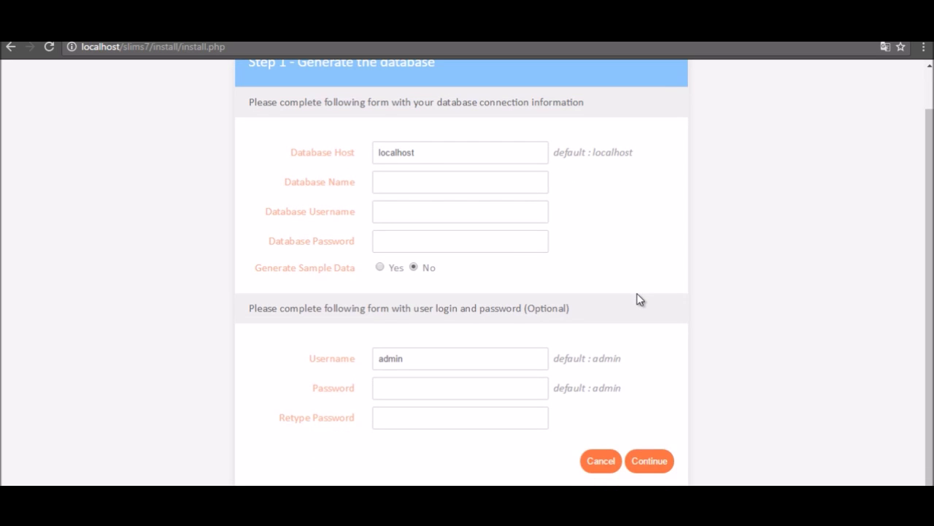
left_click(459, 146)
left_click(453, 183)
left_click(455, 217)
left_click(459, 242)
left_click(447, 357)
left_click(447, 388)
left_click(446, 417)
left_click(390, 183)
left_click(404, 208)
left_click(412, 245)
left_click(411, 213)
left_click(411, 242)
Select the slims7/install/install.php address and open a new incognito window.
left_click(243, 47)
double_click(243, 47)
left_click_drag(243, 46, 124, 46)
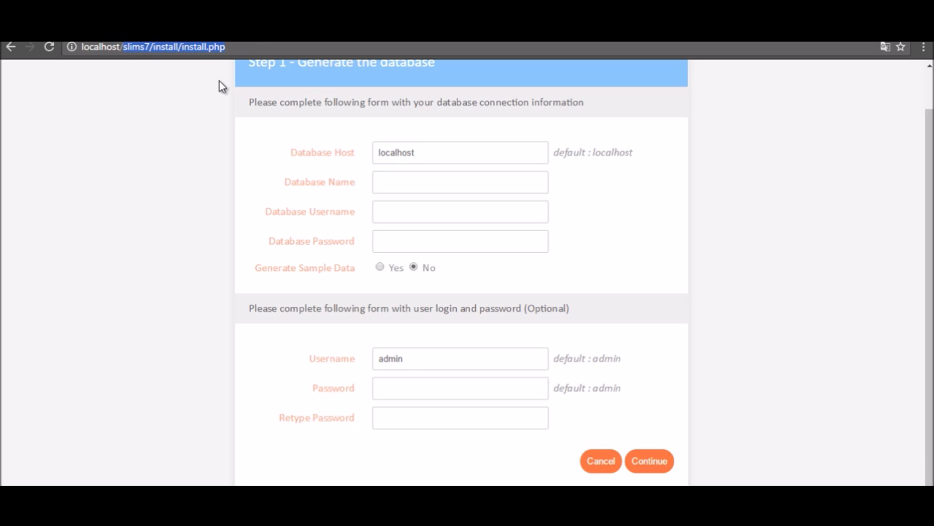
key("ctrl+shift+n")
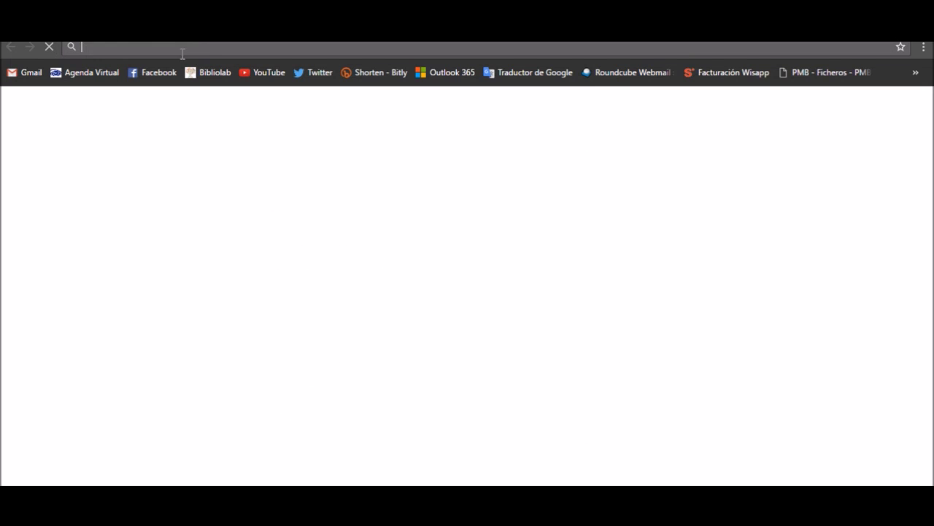
Load localhost/ and open phpMyAdmin from the XAMPP Tools sidebar.
type("l")
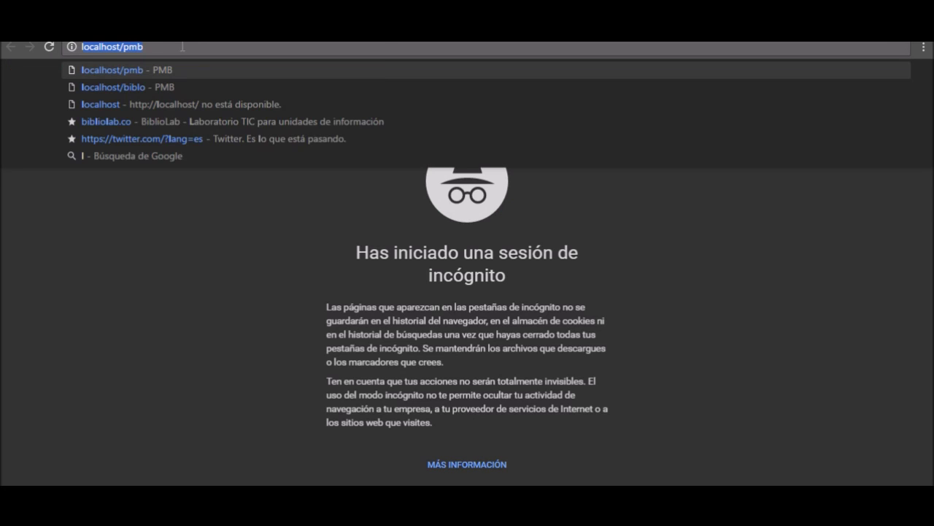
type("ocalhost/")
key("BackSpace")
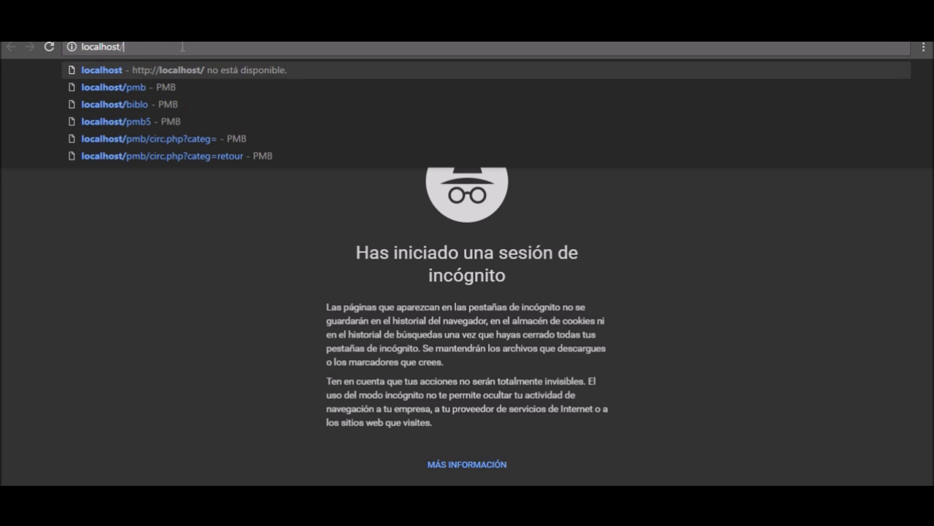
key("Return")
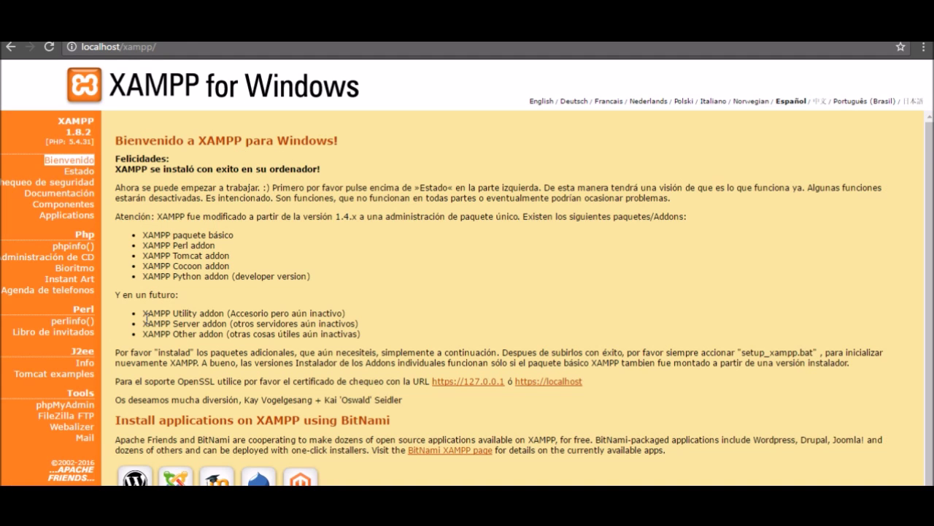
left_click(61, 407)
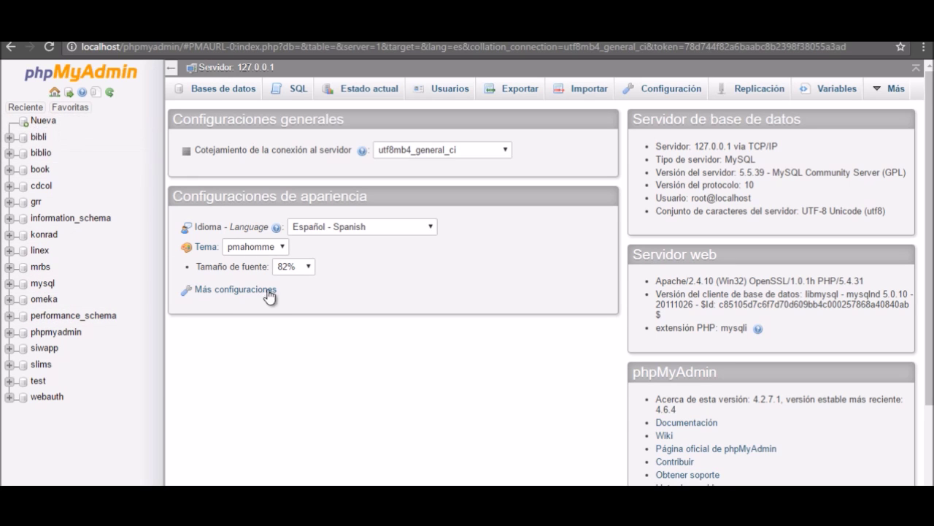
Create a database named slims7 from the Bases de datos tab.
left_click(224, 89)
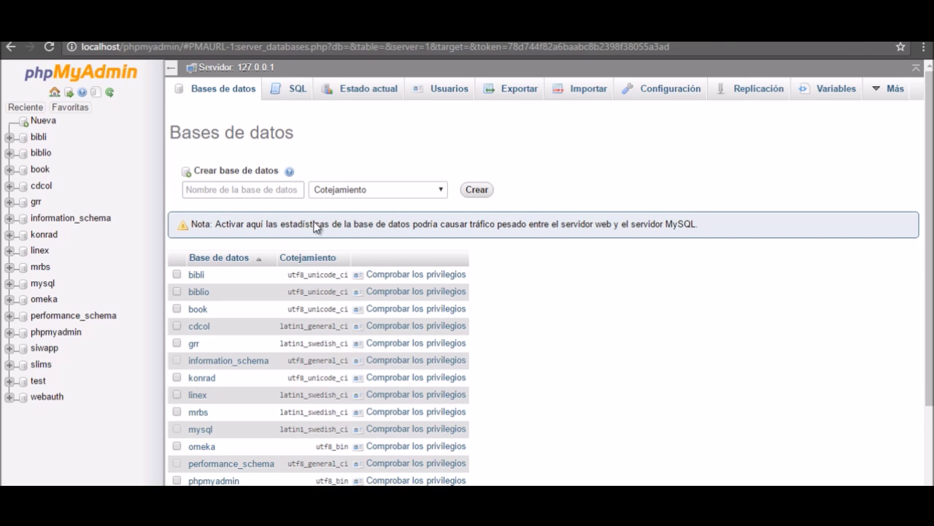
left_click(283, 190)
type("s")
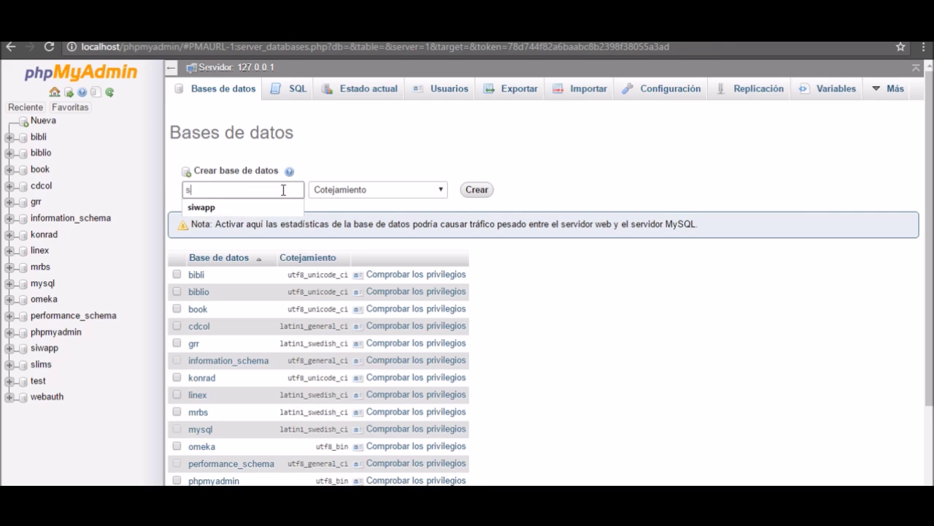
type("lims7")
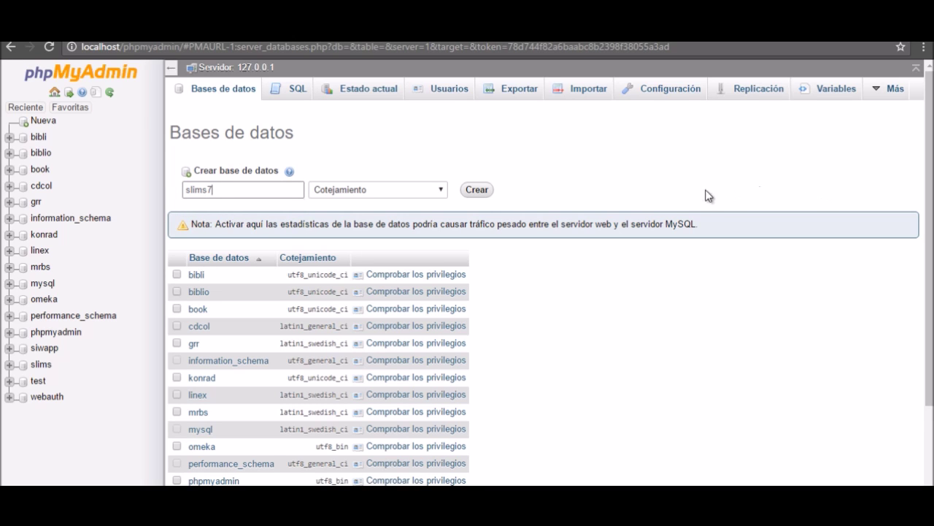
left_click(477, 190)
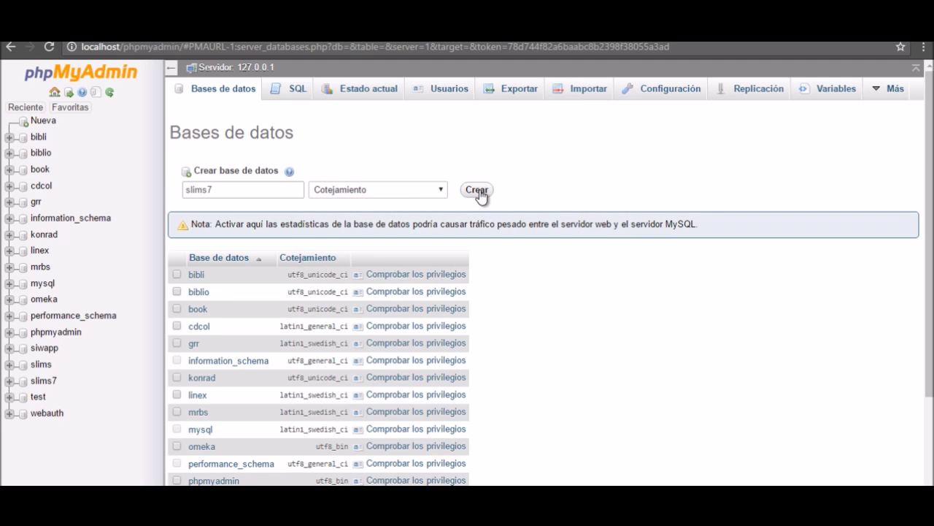
Check the updated database list, then go to the user accounts overview.
scroll(542, 323, "down", 2)
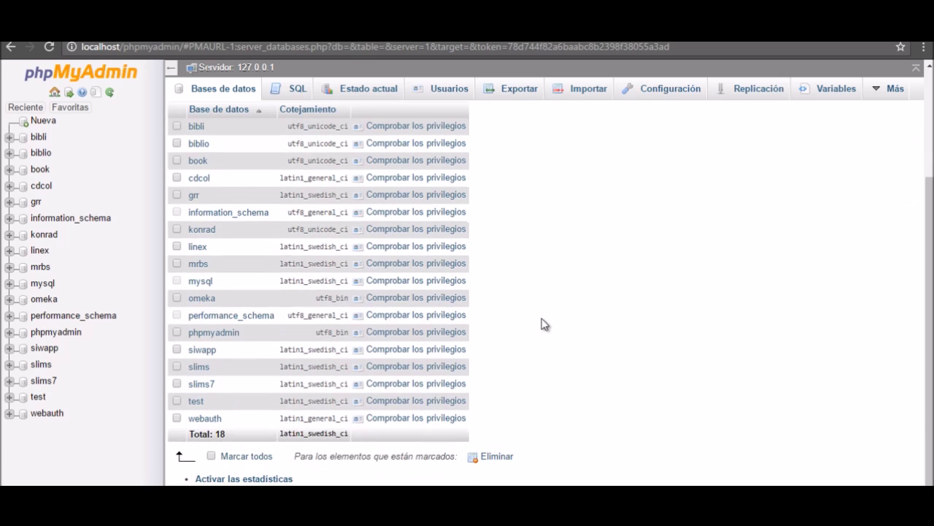
left_click_drag(480, 385, 264, 387)
left_click(609, 402)
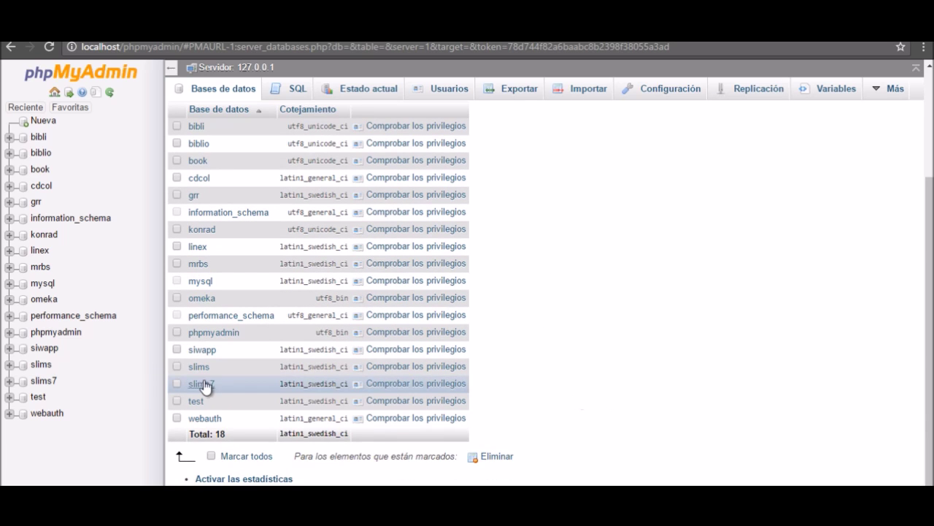
scroll(583, 354, "up", 3)
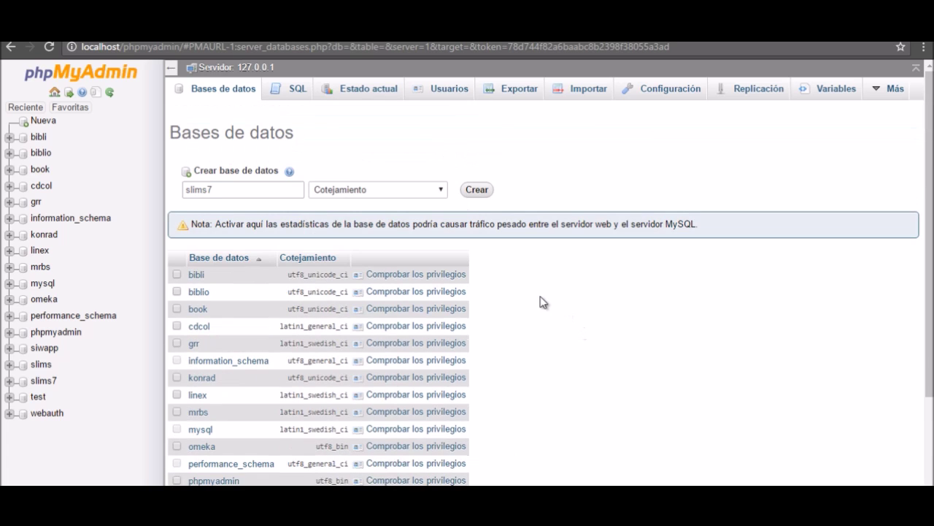
left_click(451, 93)
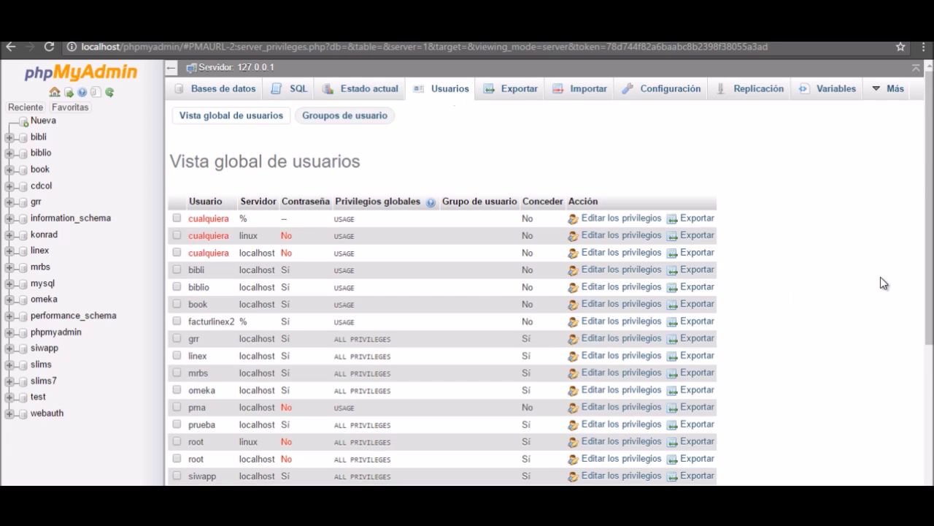
Add a new user named slims7 restricted to host localhost.
scroll(847, 278, "down", 1)
scroll(792, 270, "down", 5)
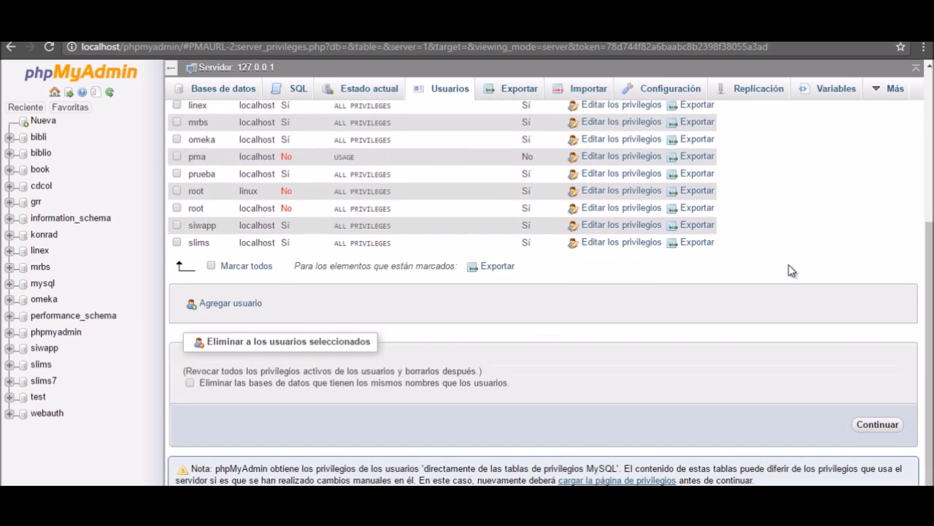
scroll(792, 271, "up", 1)
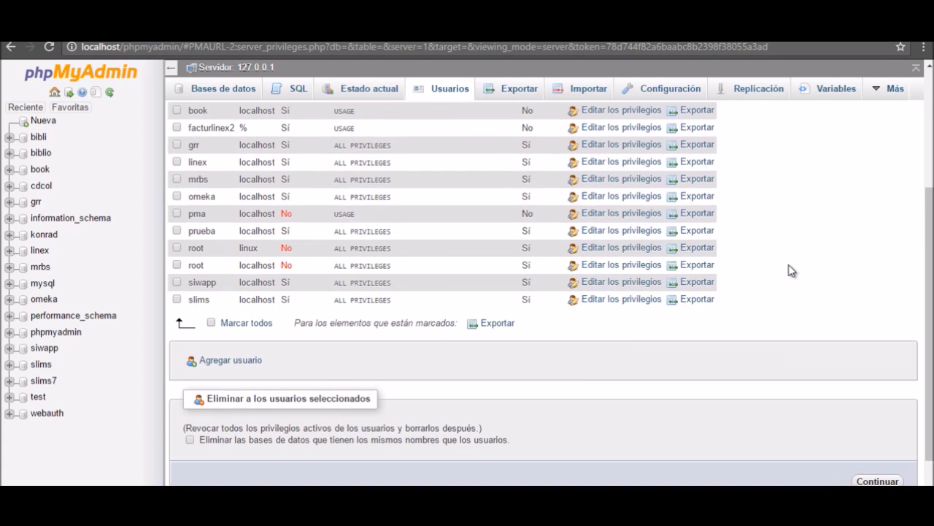
left_click(229, 365)
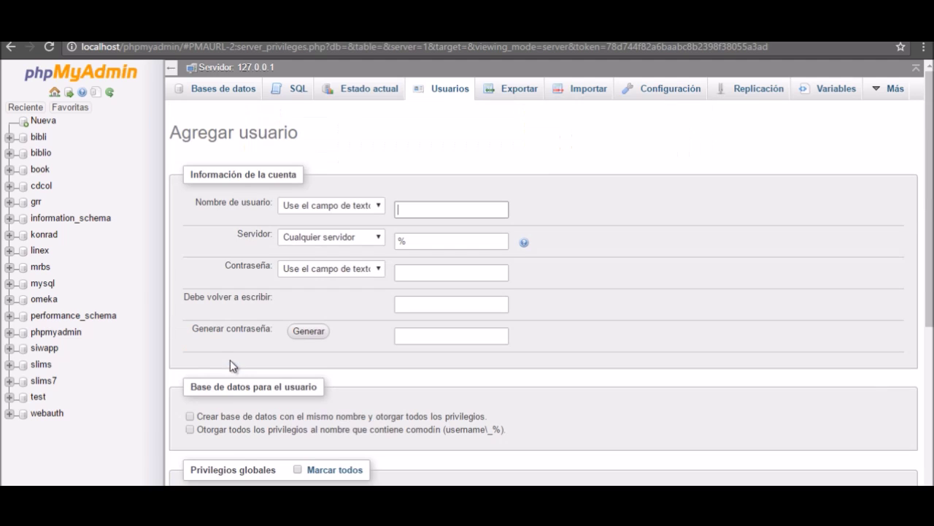
left_click(438, 210)
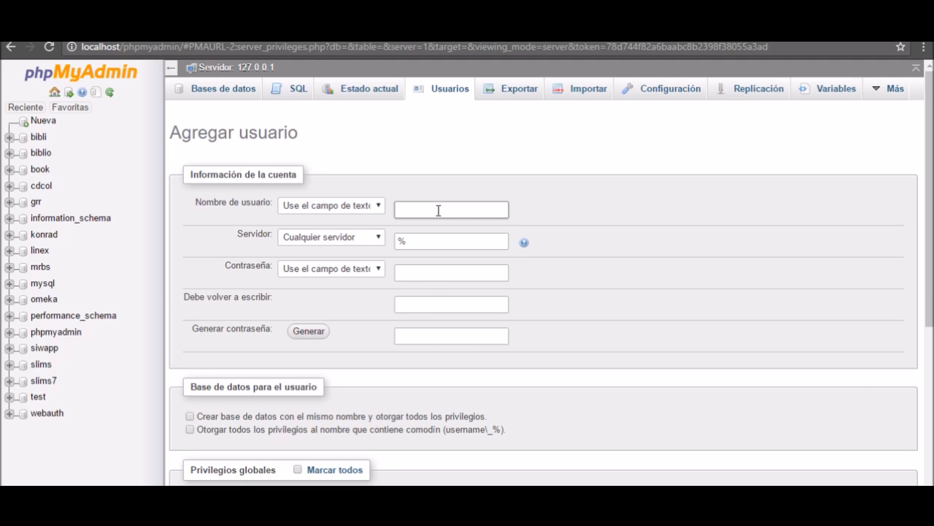
type("slims7")
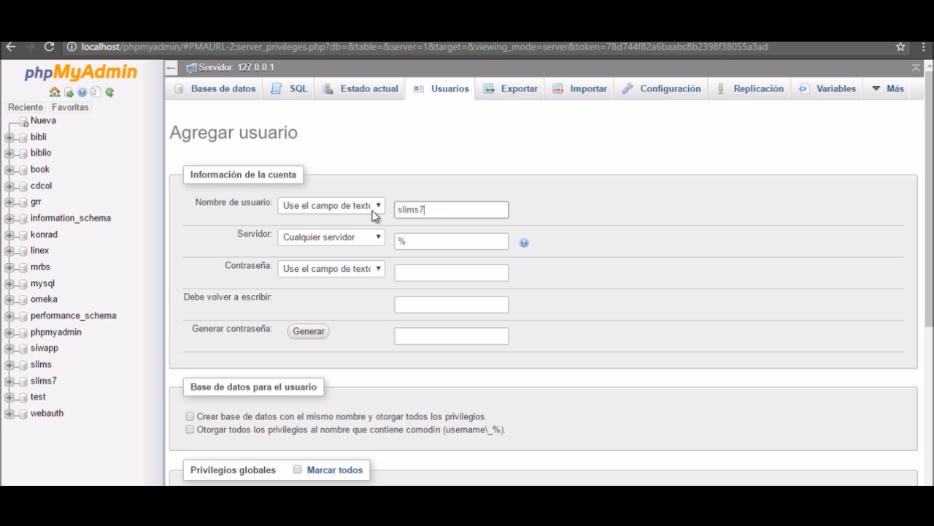
left_click(378, 207)
left_click(378, 209)
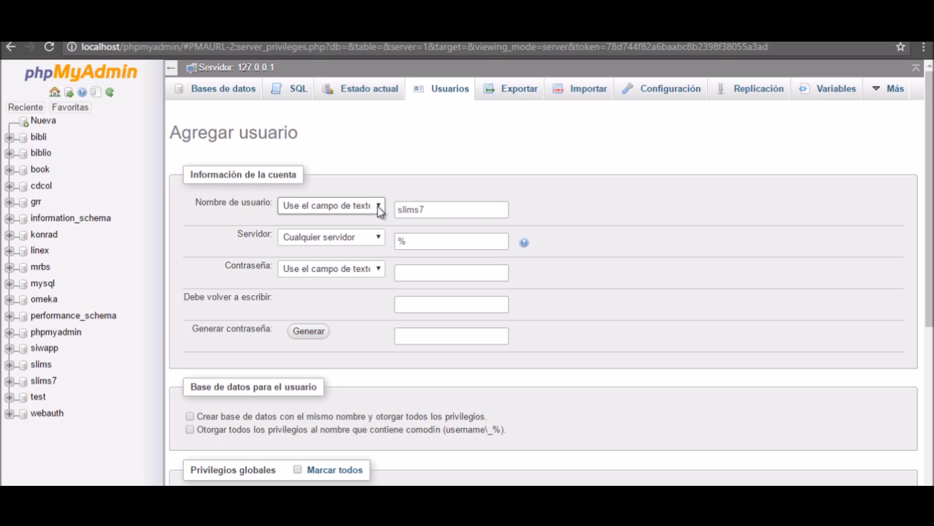
left_click(378, 239)
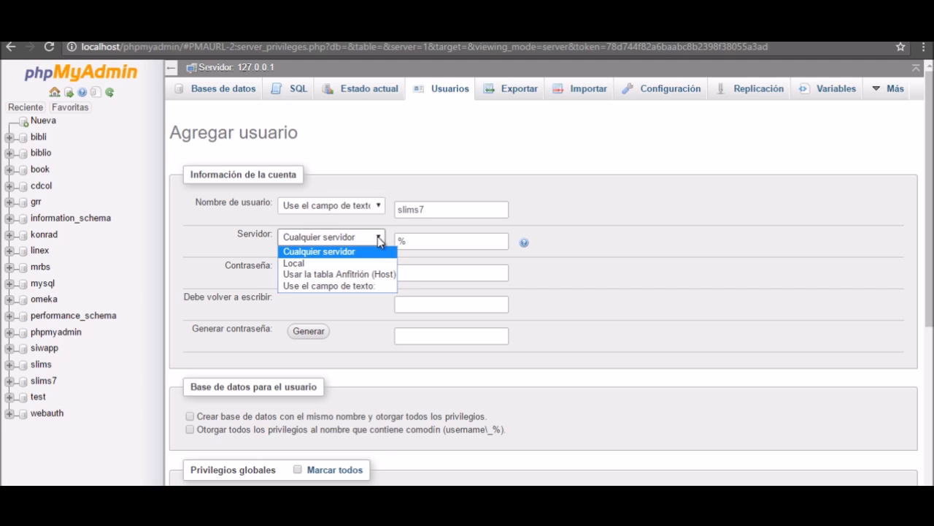
left_click(367, 263)
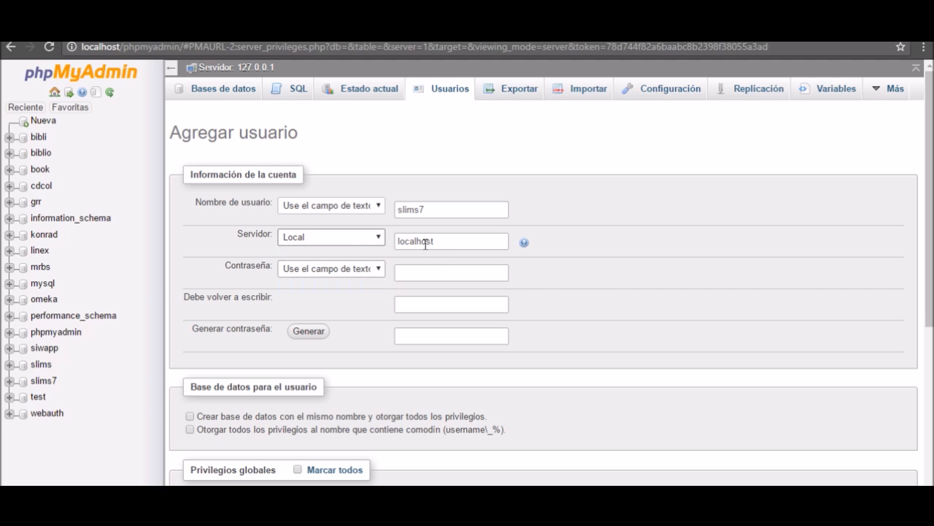
Enter the account password and retype it in the confirmation field.
left_click(415, 270)
type("s")
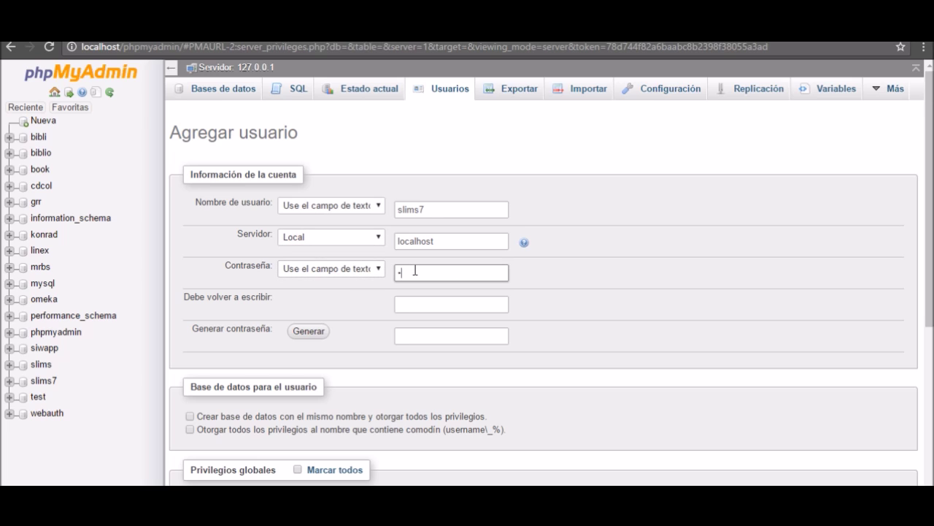
type("lim")
left_click_drag(426, 271, 353, 276)
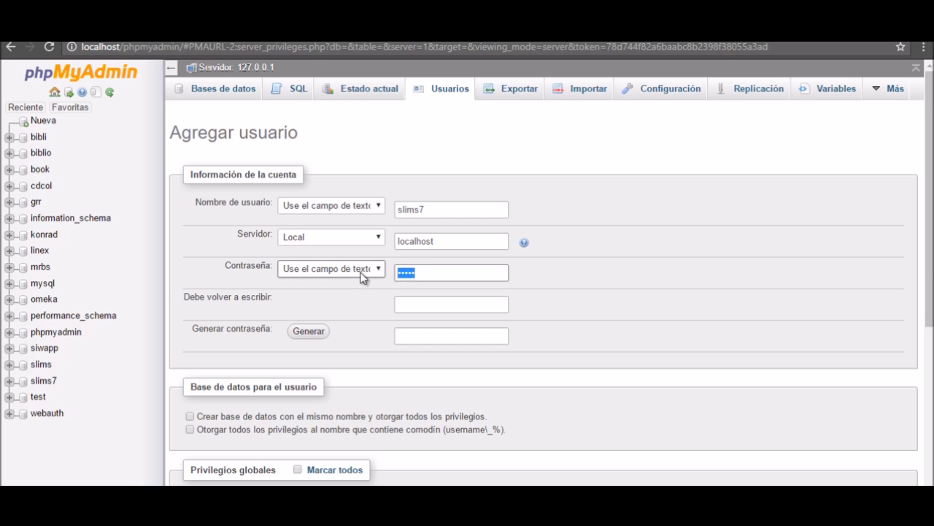
left_click(448, 309)
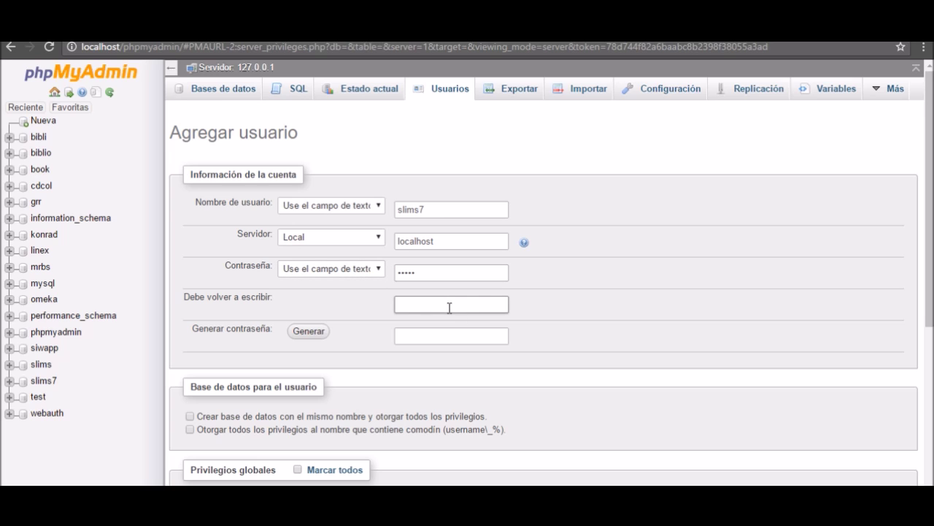
left_click(434, 270)
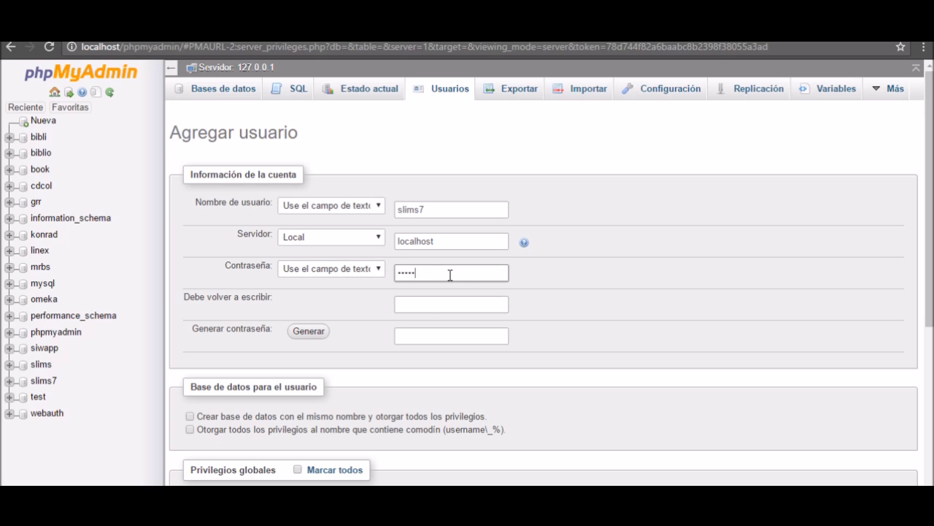
left_click(441, 305)
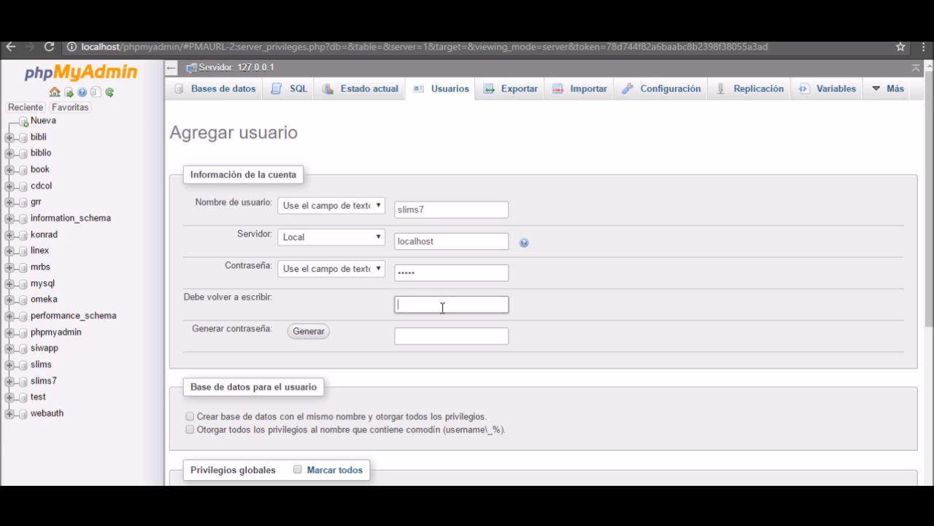
type("slims7")
left_click(411, 270)
left_click_drag(411, 270, 387, 294)
type("slims7")
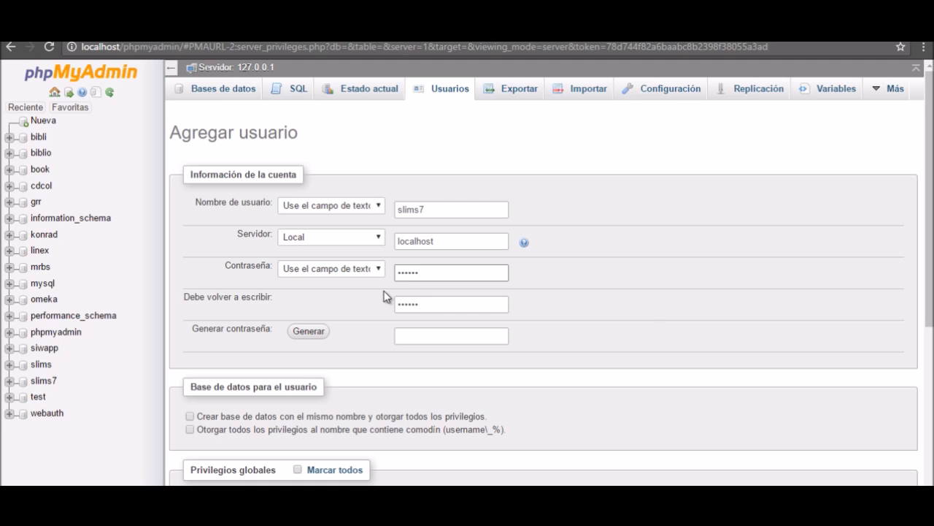
left_click(639, 309)
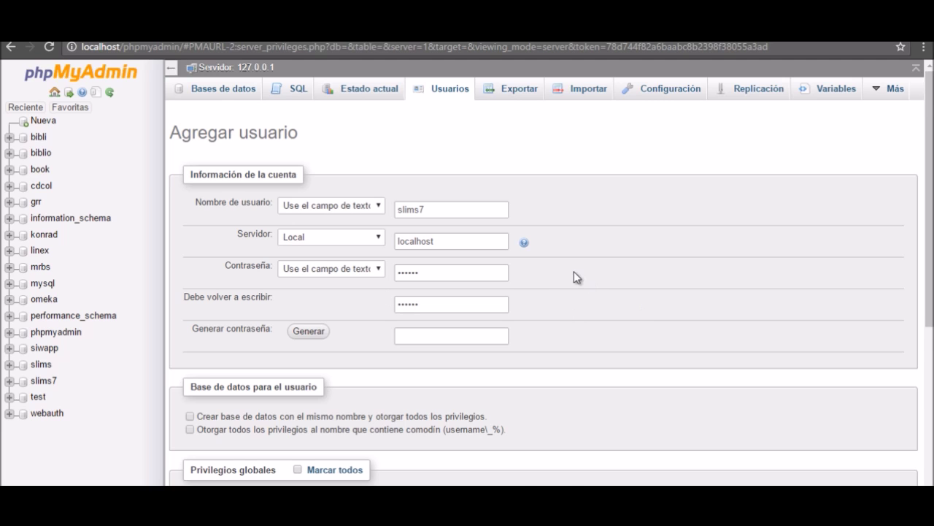
scroll(563, 284, "down", 2)
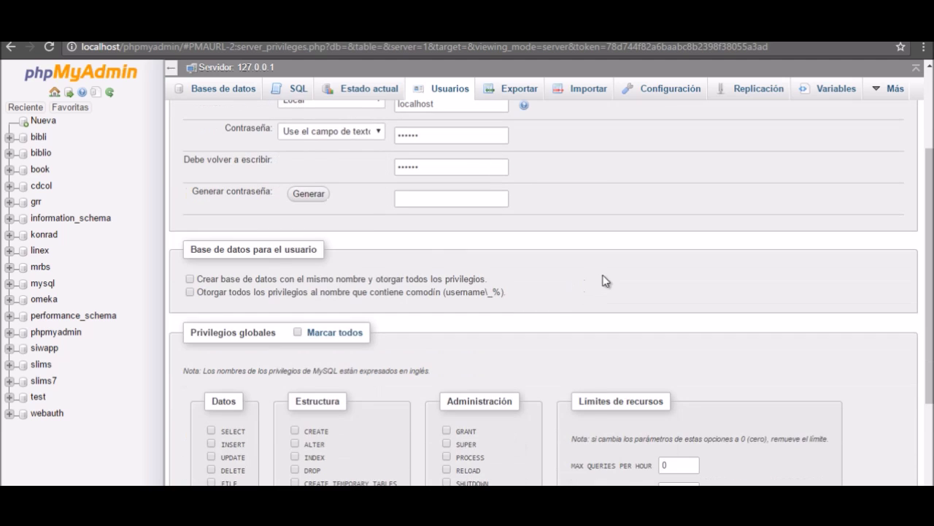
Grant slims7 all global privileges and create the account.
left_click(191, 292)
left_click(192, 292)
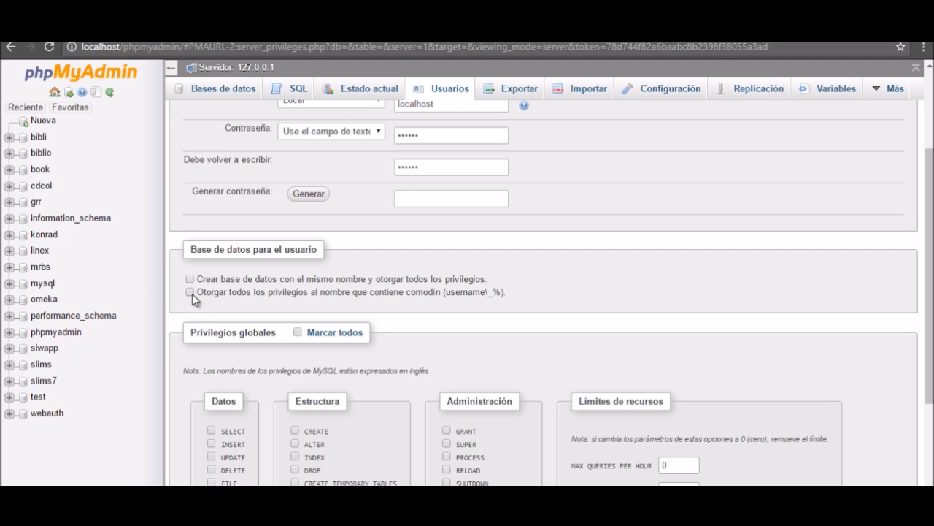
left_click(298, 333)
scroll(683, 317, "down", 3)
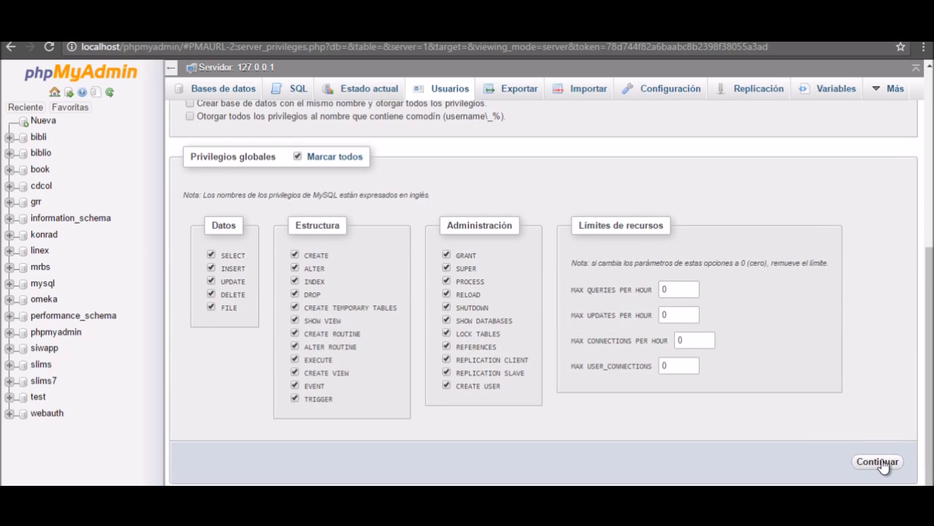
left_click(878, 462)
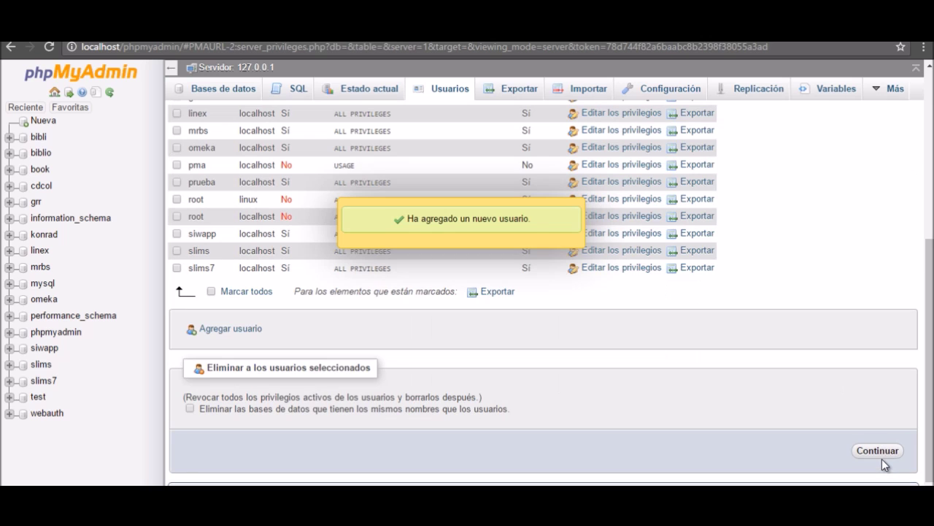
Confirm slims7@localhost appears in the saved user list.
scroll(632, 407, "up", 3)
scroll(632, 407, "down", 3)
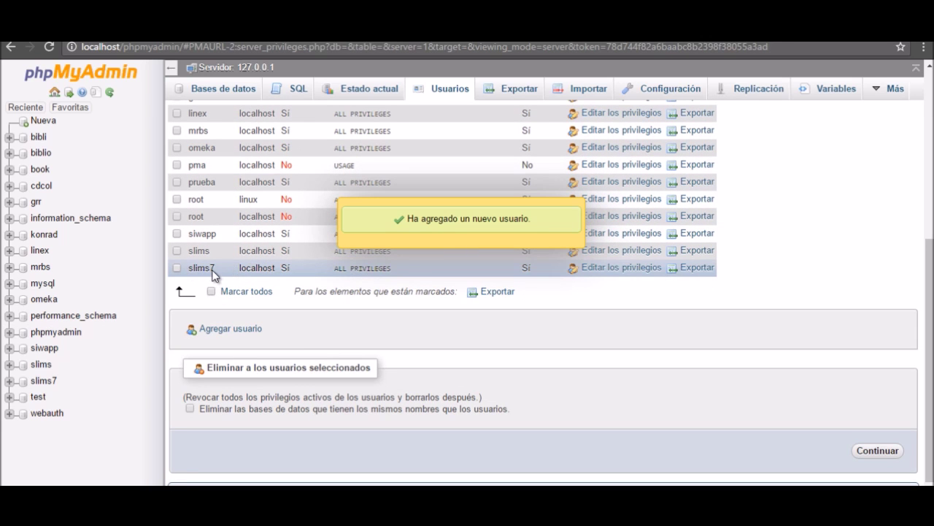
left_click_drag(196, 271, 192, 270)
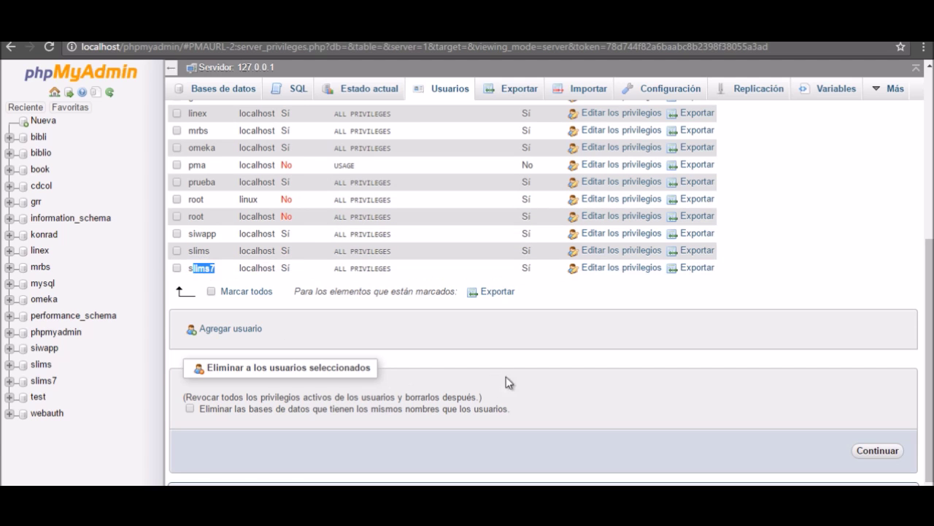
left_click(499, 347)
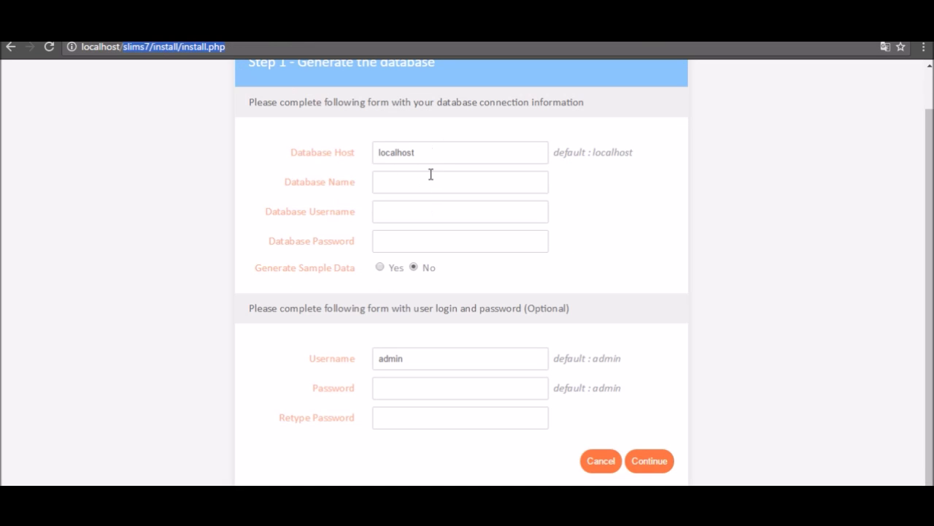
Enter slims7 as database name and username, plus the database password.
left_click(424, 152)
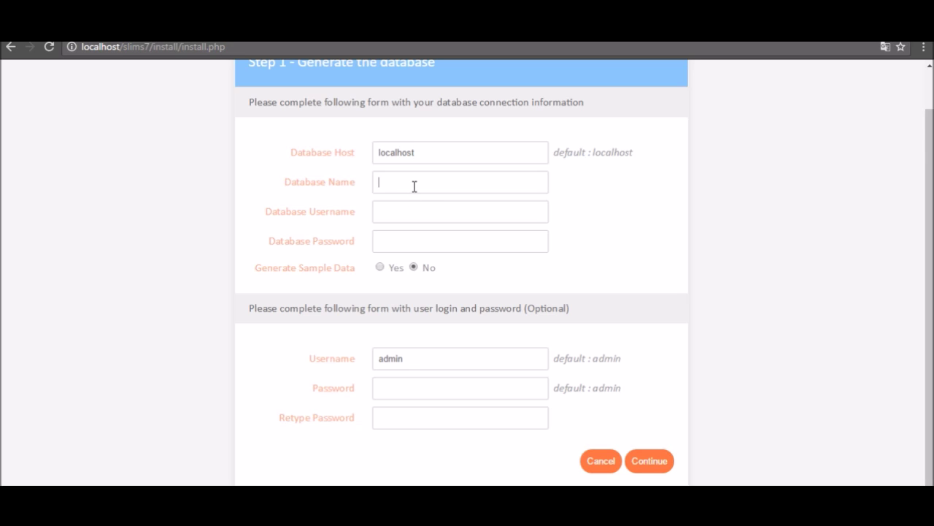
type("slims")
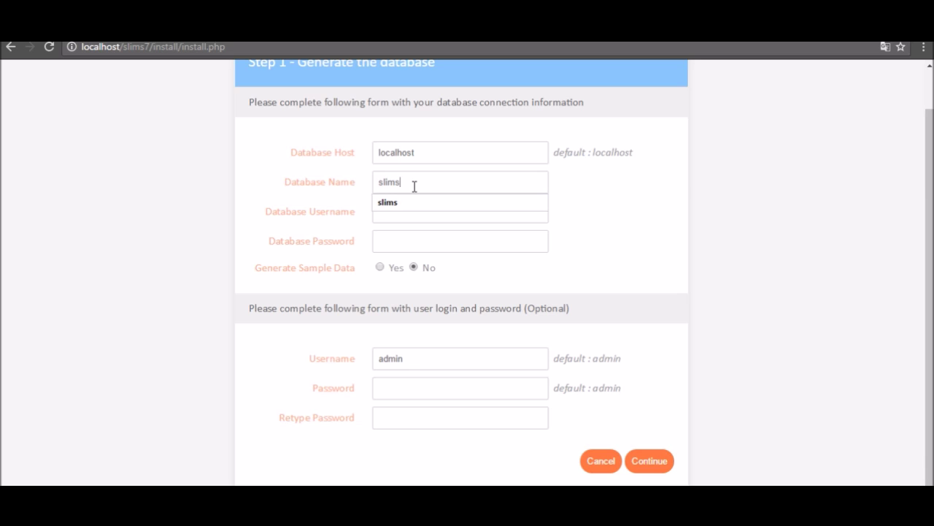
type("7")
left_click(419, 212)
type("slims")
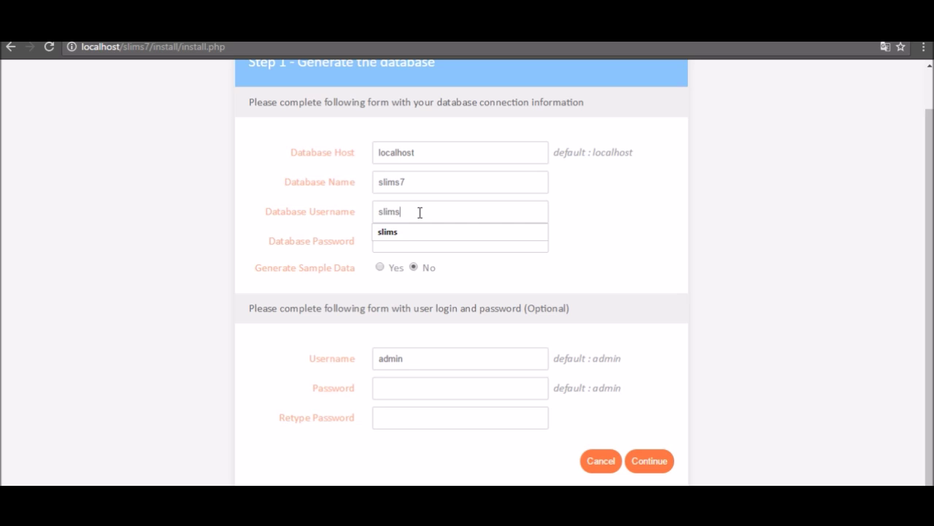
type("7")
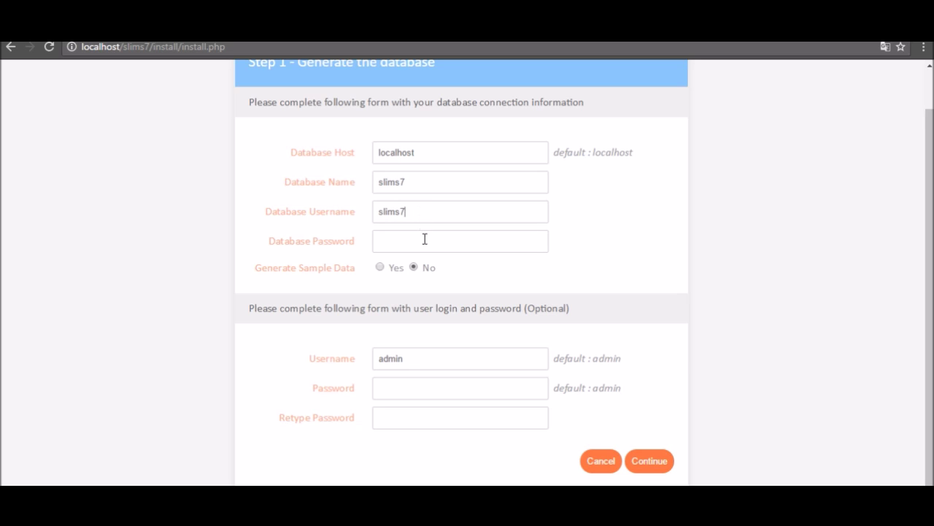
left_click(428, 245)
type("slims7")
left_click_drag(428, 244, 286, 241)
type("slims")
Enable sample data, set and confirm the admin login password, and run the installation.
left_click(379, 267)
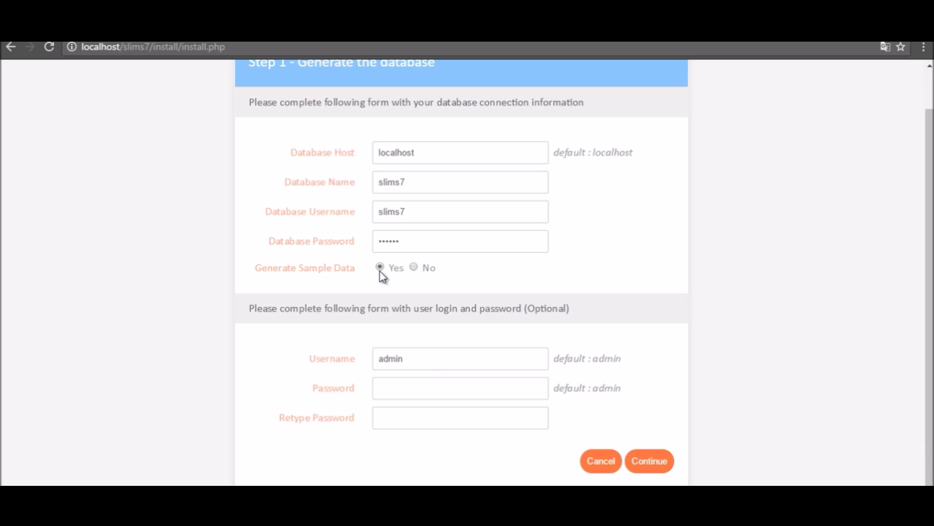
left_click(444, 353)
left_click(439, 385)
type("admin")
key("Tab")
type("admin")
left_click(649, 461)
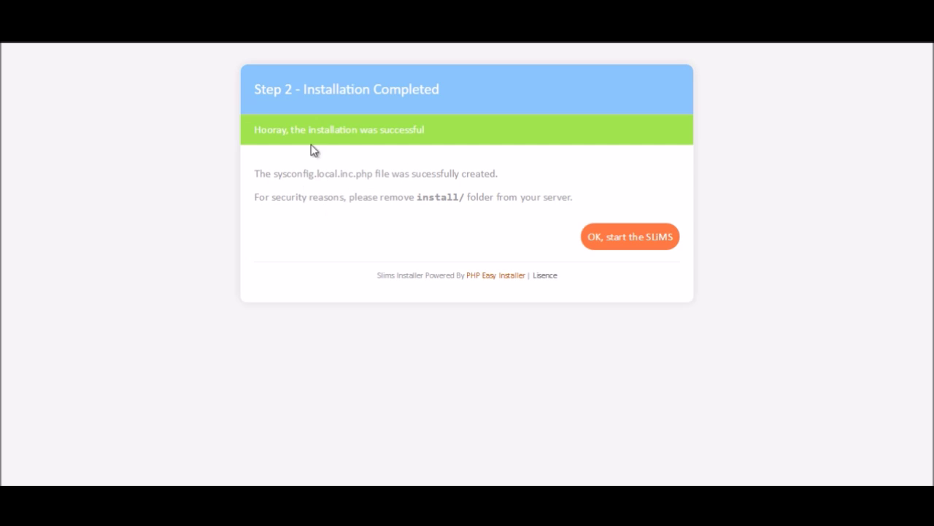
Read the security note about the install folder, then launch SLiMS.
left_click_drag(256, 197, 459, 198)
left_click(456, 202)
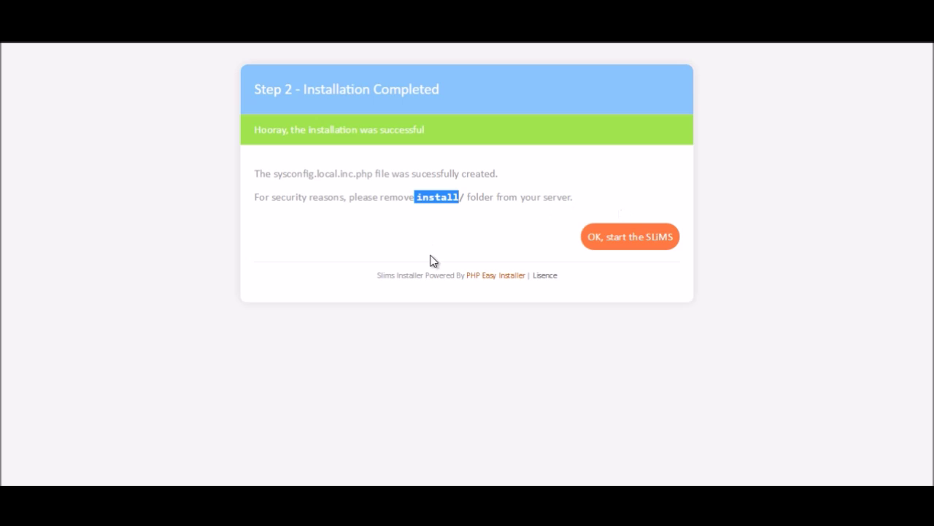
left_click(619, 243)
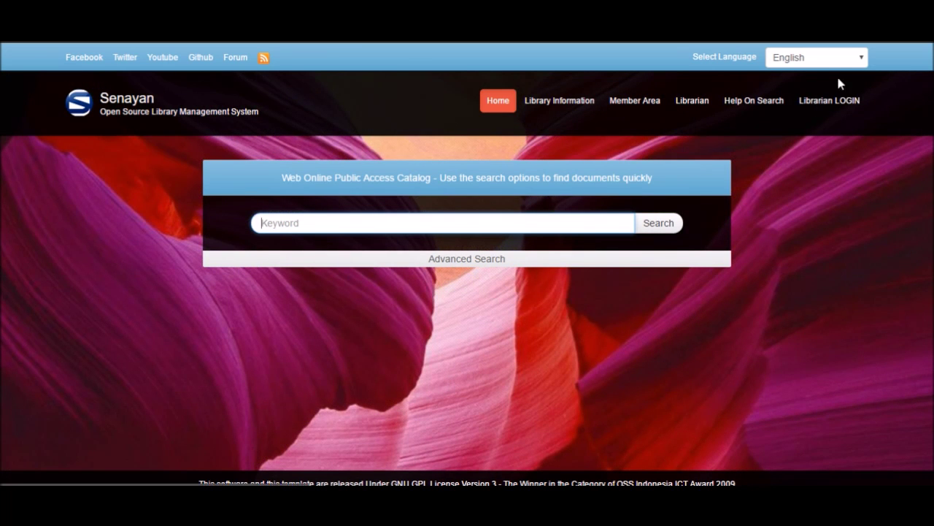
Keep English as the interface language and log in as librarian with the admin account and its password.
left_click(861, 58)
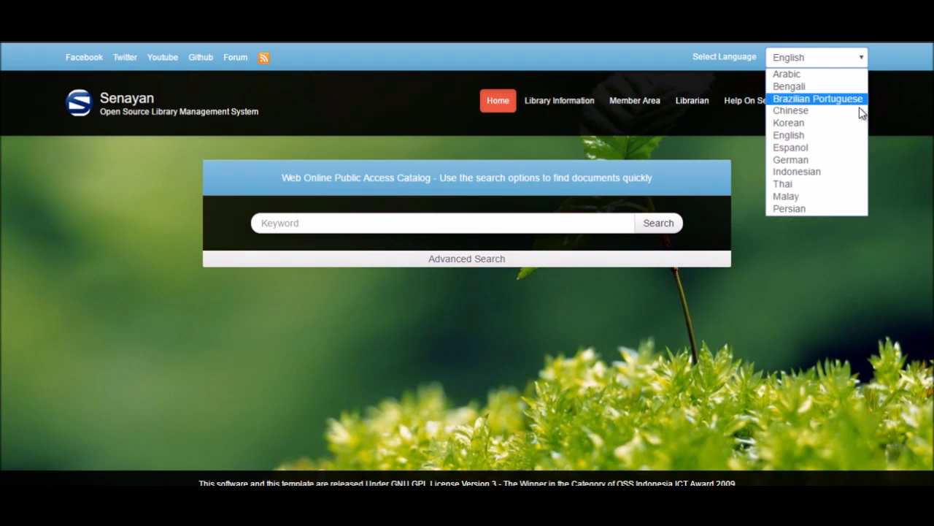
left_click(843, 301)
left_click(805, 103)
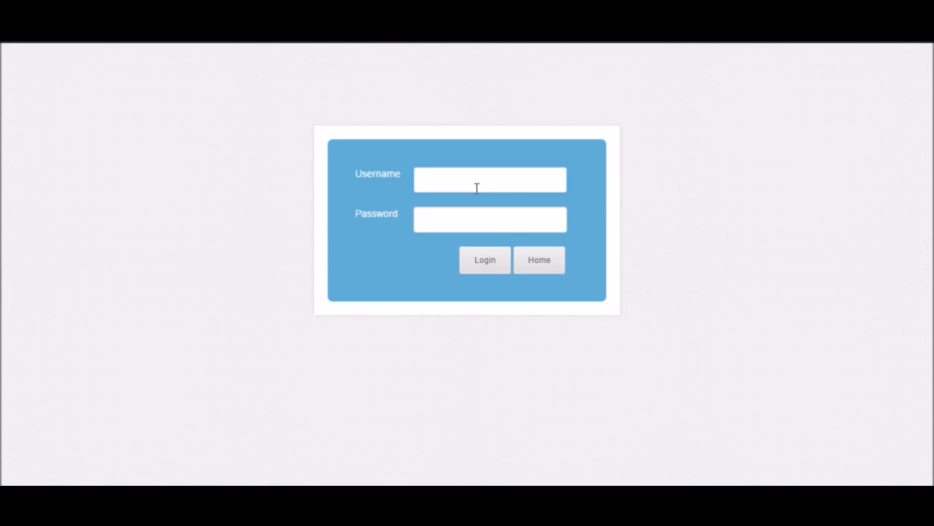
type("admin")
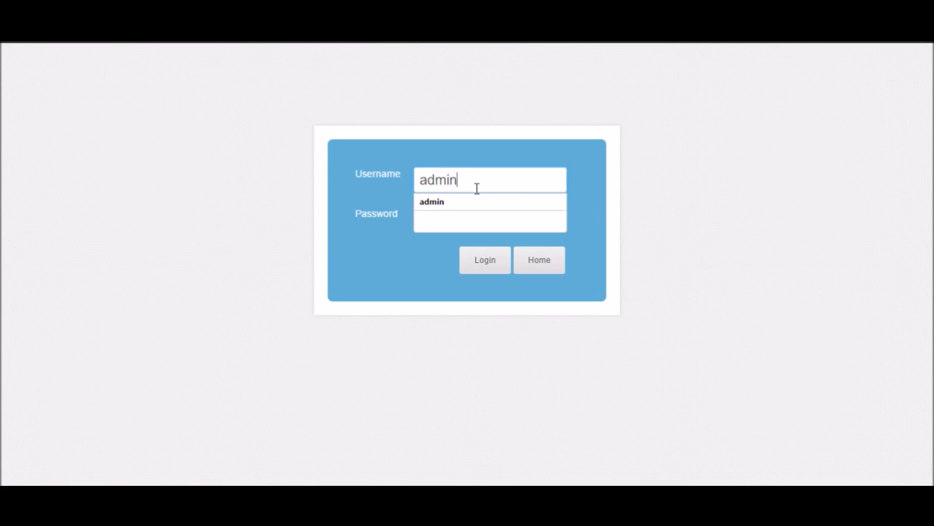
key("Tab")
type("admi")
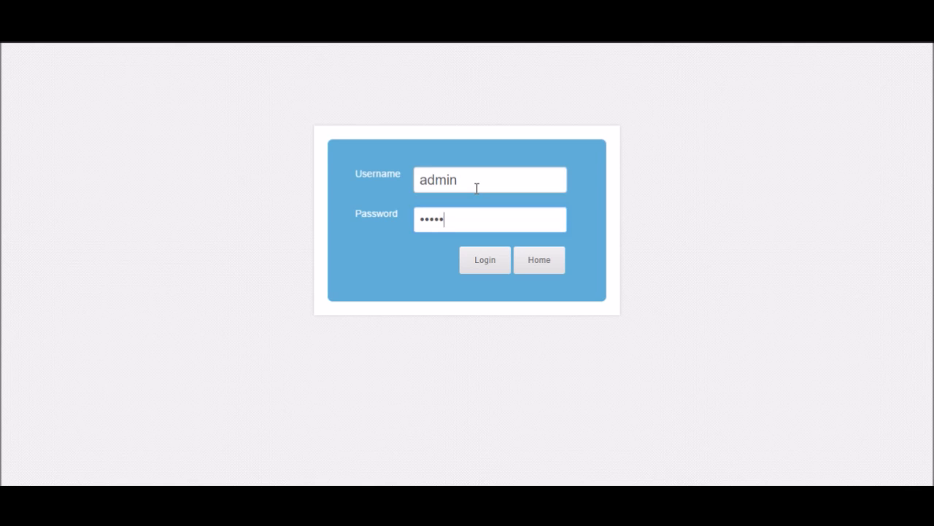
key("Return")
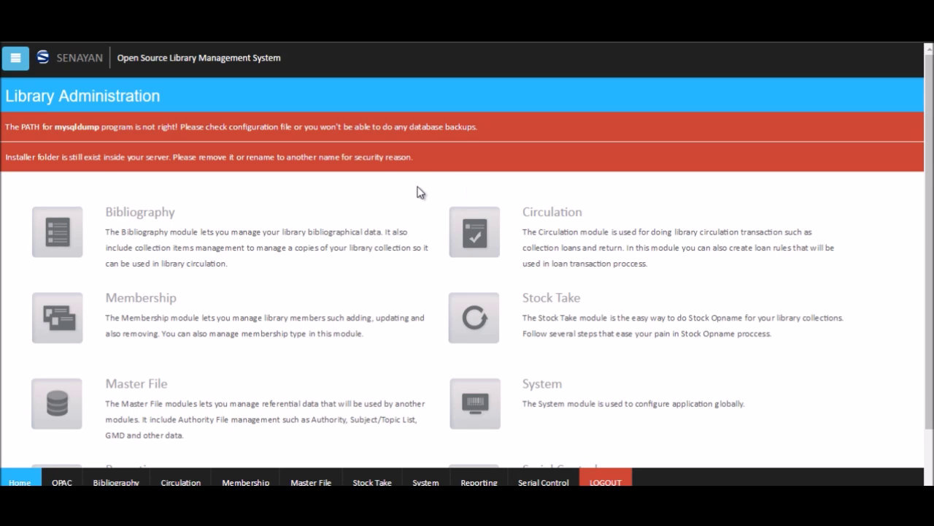
scroll(420, 192, "down", 1)
scroll(418, 195, "up", 1)
scroll(430, 181, "down", 1)
scroll(430, 182, "up", 1)
scroll(432, 182, "up", 1)
scroll(434, 182, "down", 2)
left_click_drag(484, 126, 3, 126)
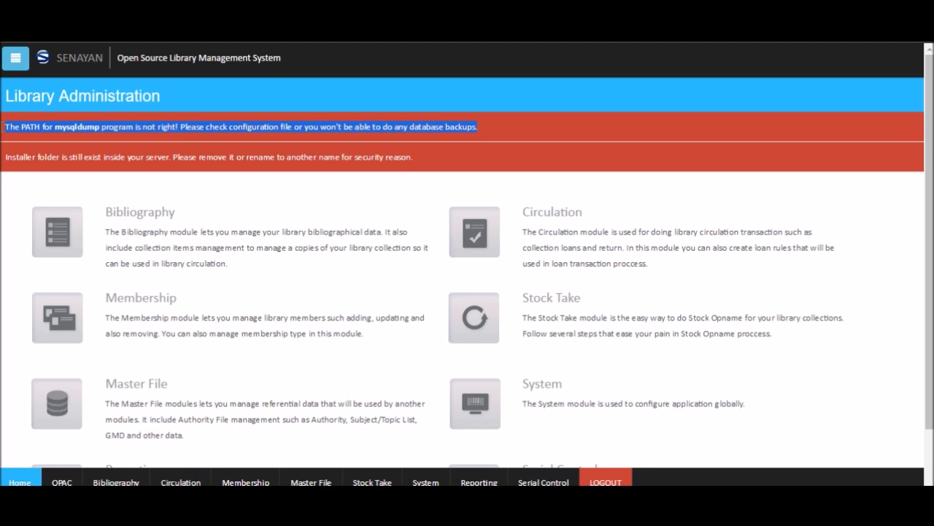
left_click_drag(11, 127, 167, 127)
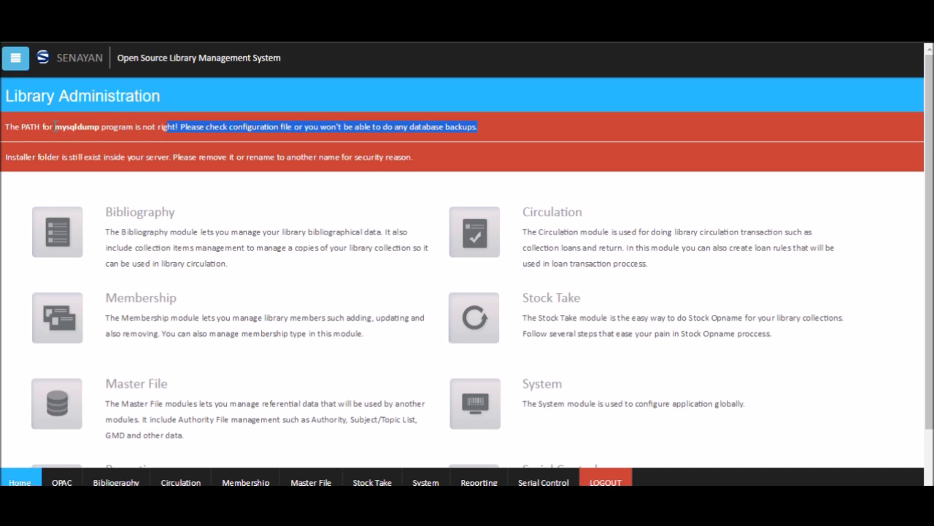
left_click_drag(101, 127, 56, 129)
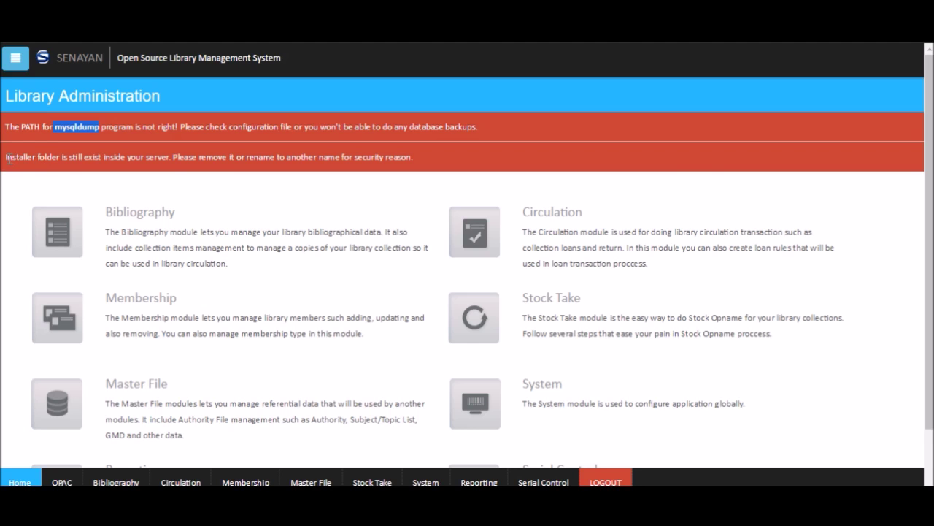
left_click_drag(8, 157, 415, 174)
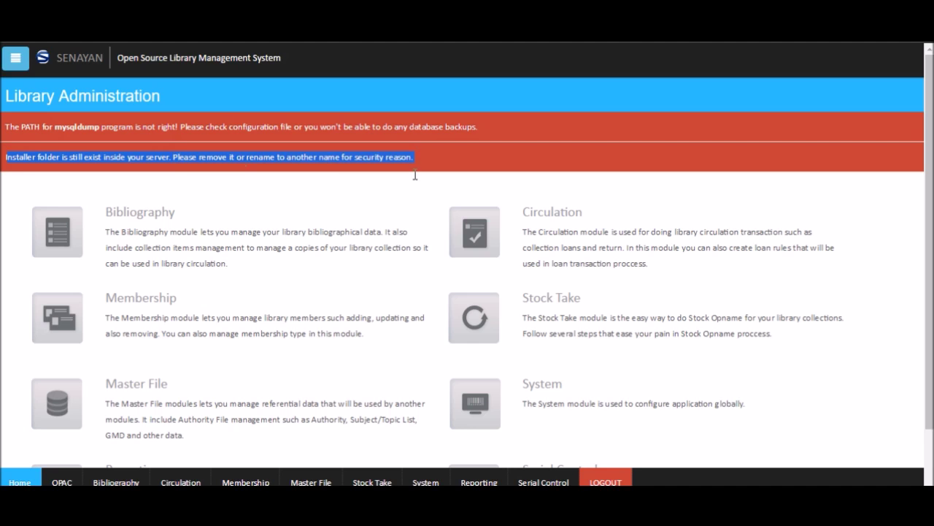
left_click_drag(7, 127, 100, 127)
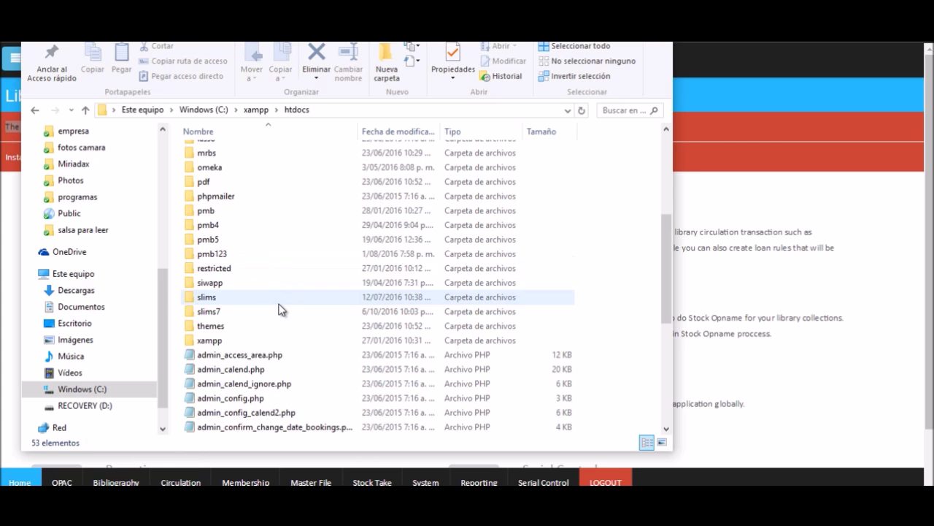
Open the slims7 folder inside C:\xampp\htdocs.
scroll(280, 308, "up", 3)
scroll(279, 309, "down", 4)
scroll(274, 269, "up", 6)
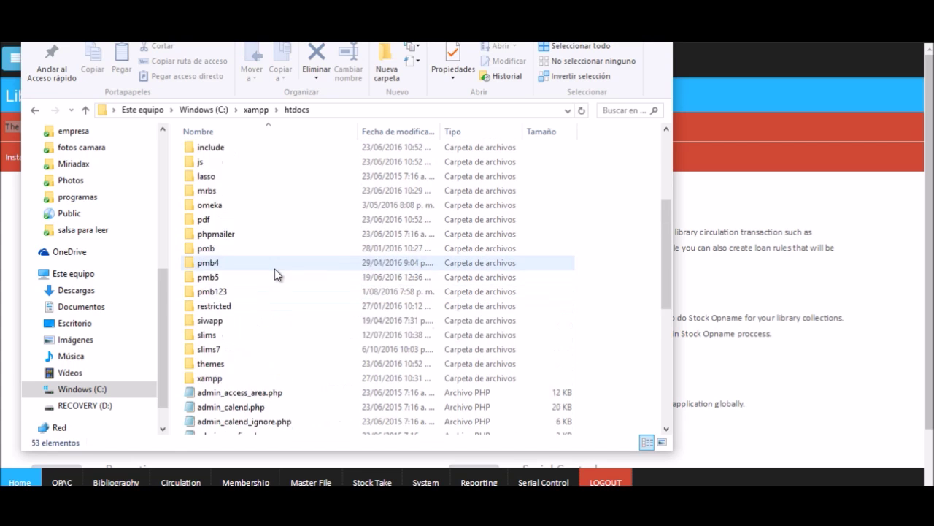
scroll(274, 272, "down", 3)
scroll(274, 272, "down", 3)
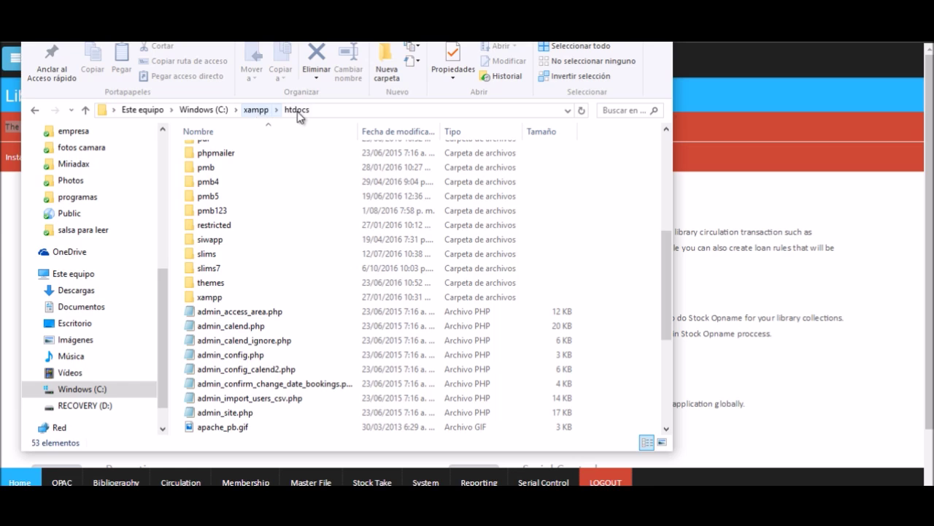
double_click(217, 275)
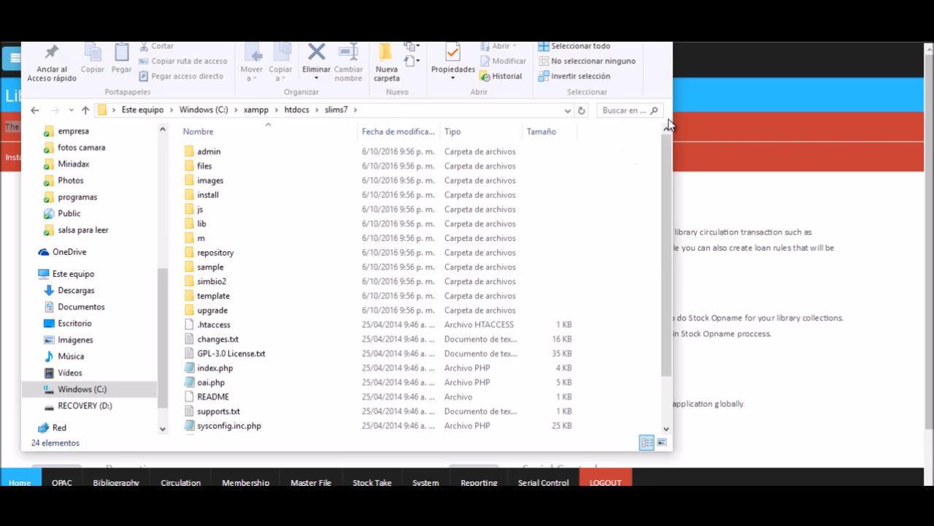
Delete the install folder from slims7 and return to the SLiMS administration page.
left_click_drag(672, 126, 833, 149)
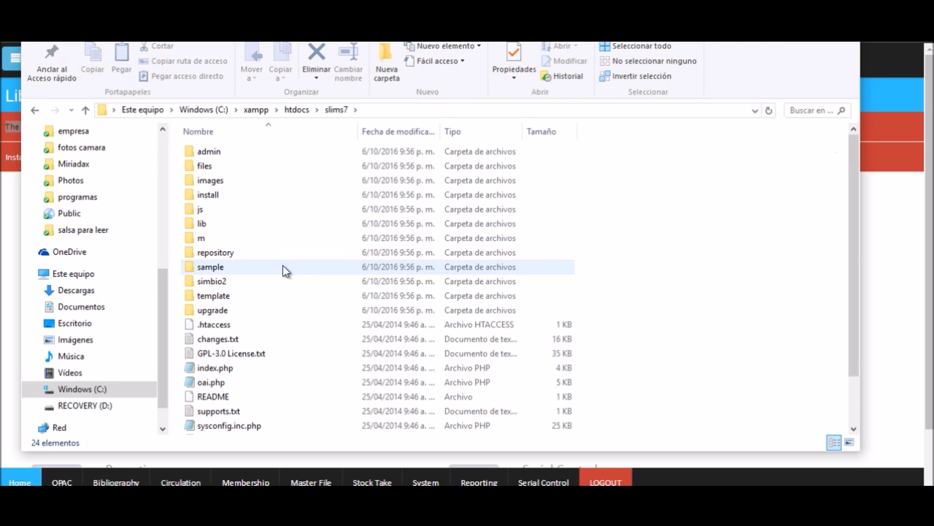
left_click(221, 195)
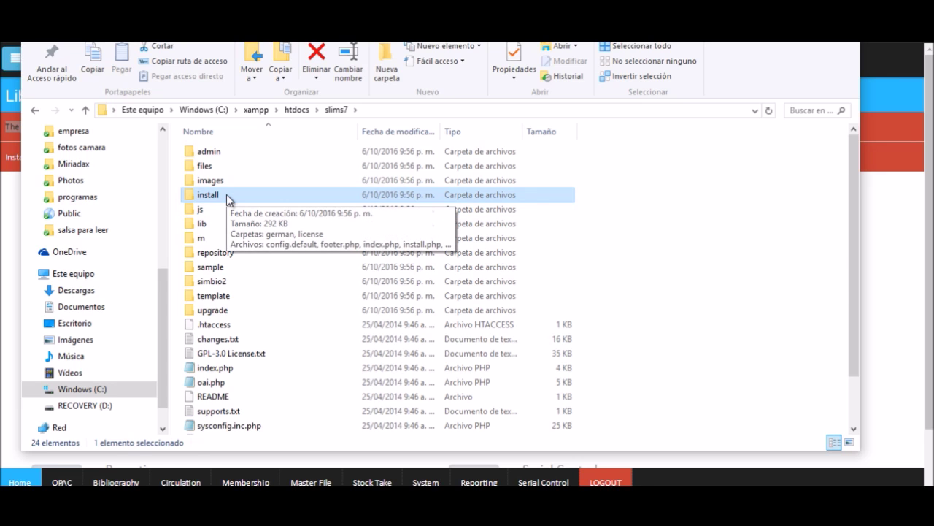
key("Delete")
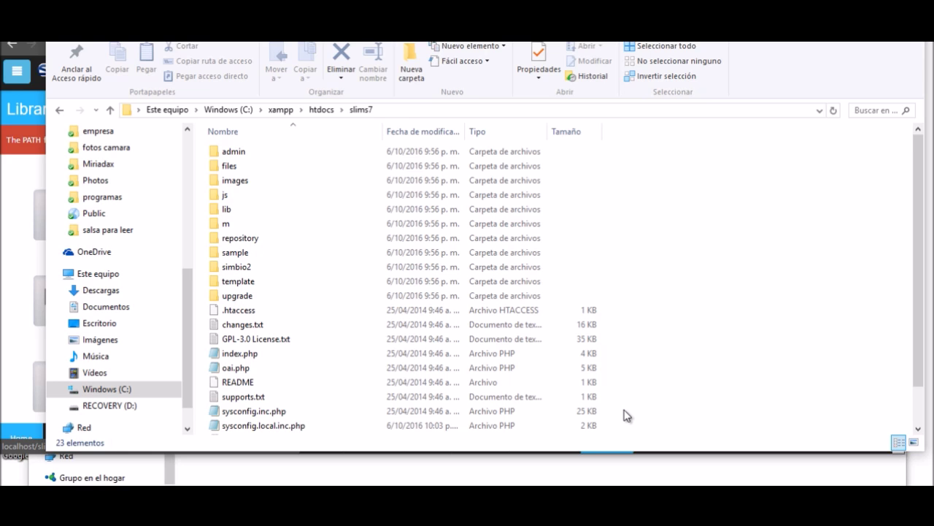
left_click(4, 304)
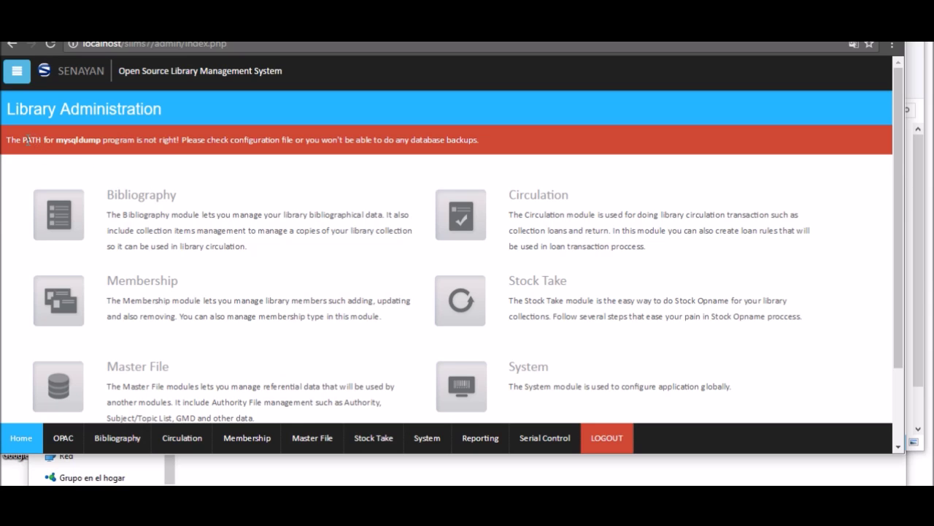
Highlight the 'The PATH for mysqldump' warning in the red banner and return to slims7.
left_click_drag(8, 139, 196, 139)
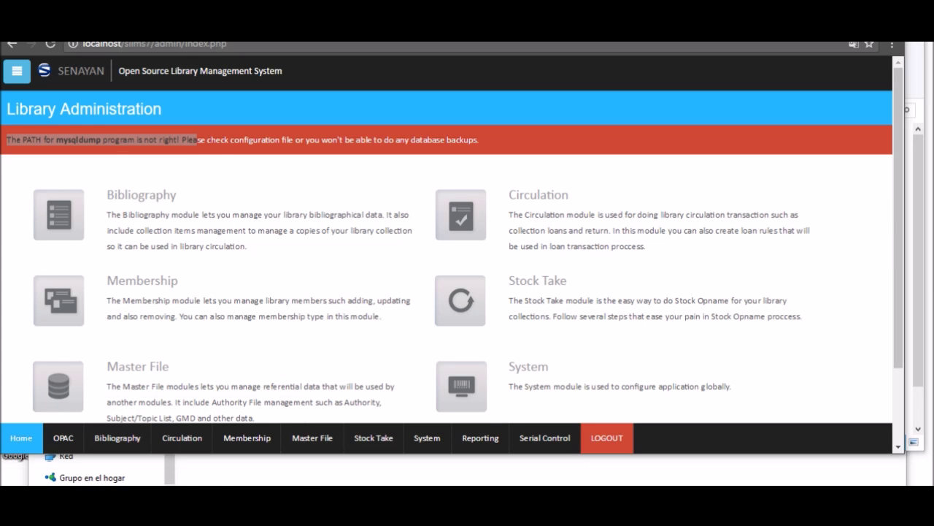
left_click(219, 452)
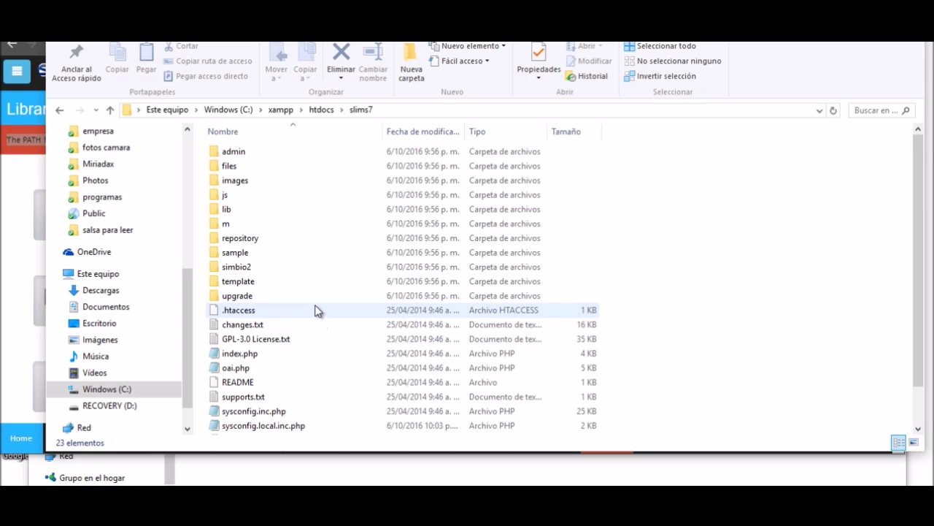
scroll(317, 310, "down", 1)
scroll(317, 310, "up", 1)
scroll(316, 310, "down", 1)
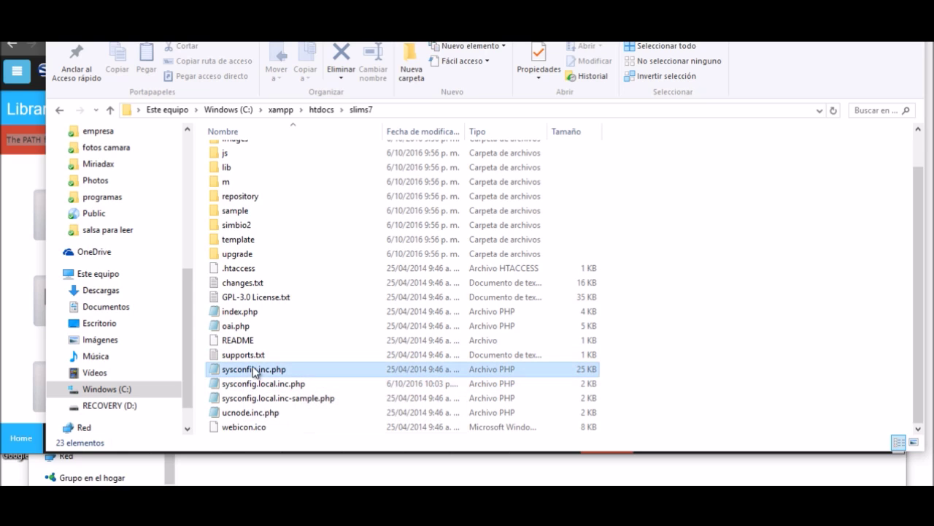
left_click(252, 370)
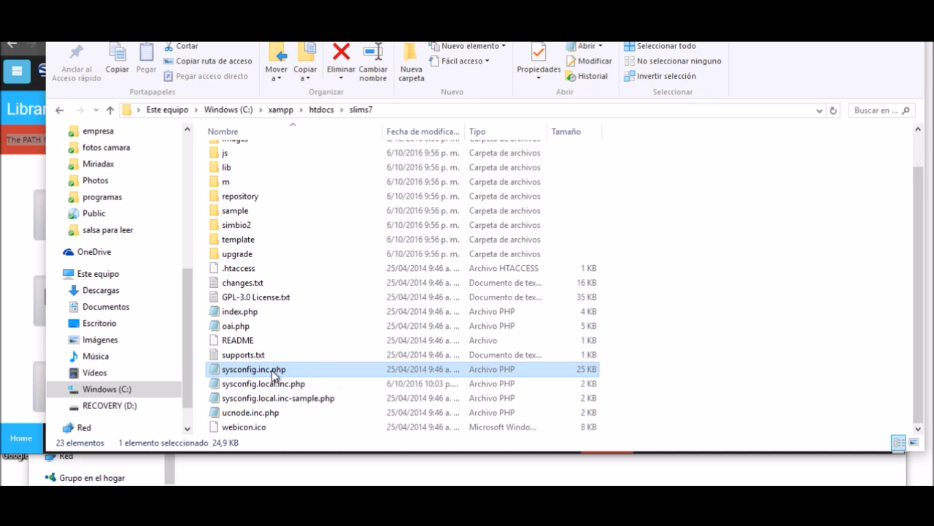
right_click(273, 372)
mouse_move(319, 206)
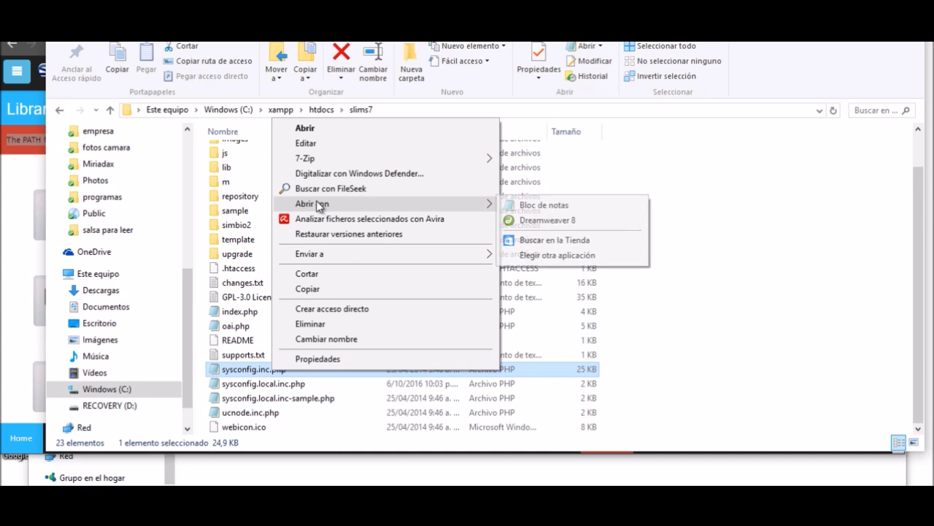
left_click(559, 204)
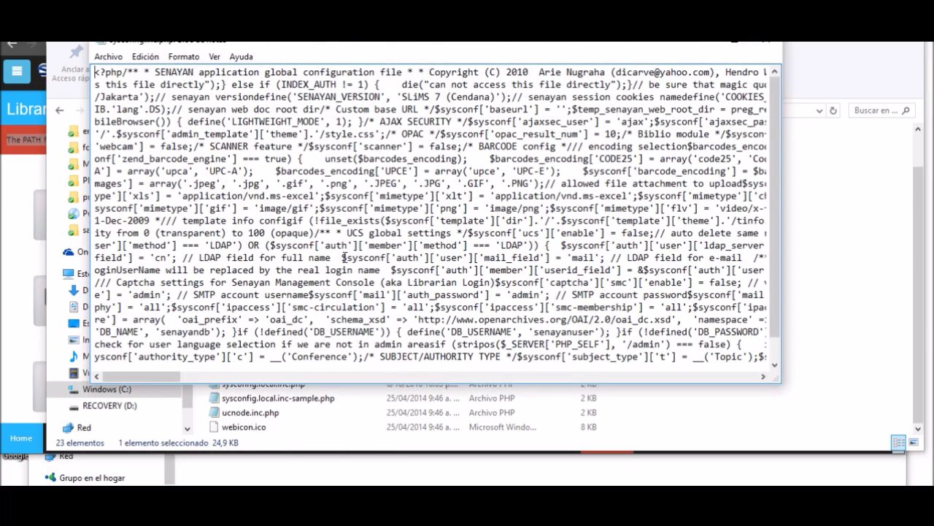
left_click(768, 48)
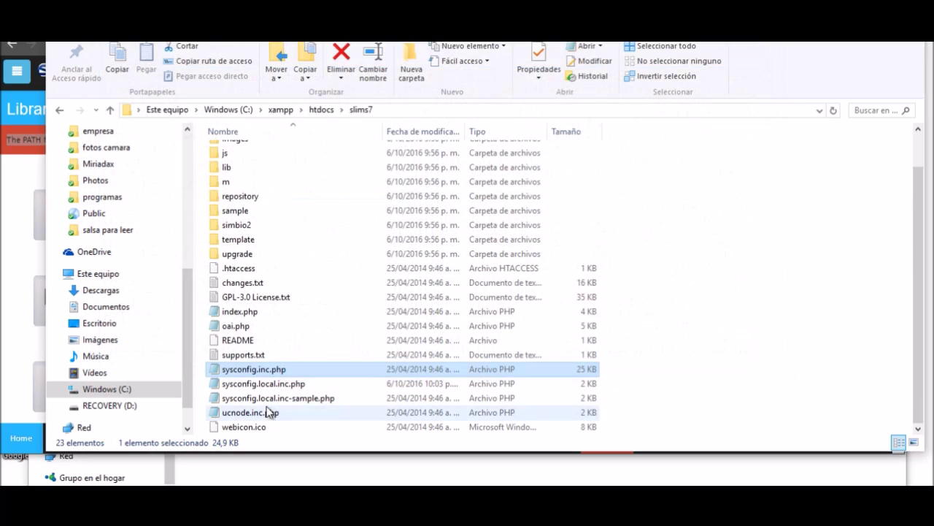
double_click(274, 374)
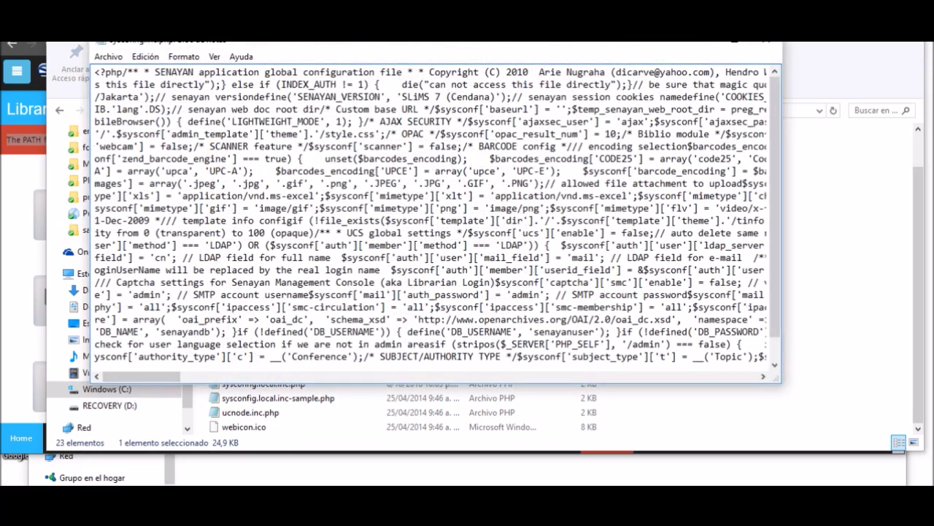
left_click(766, 45)
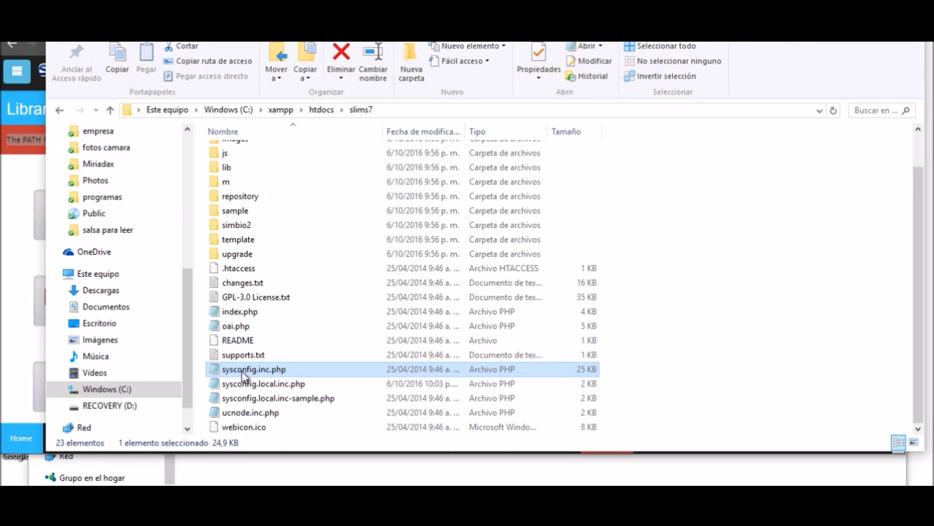
Open sysconfig.inc.php with WordPad through Abrir con > Elegir otra aplicación > Más aplicaciones.
right_click(243, 370)
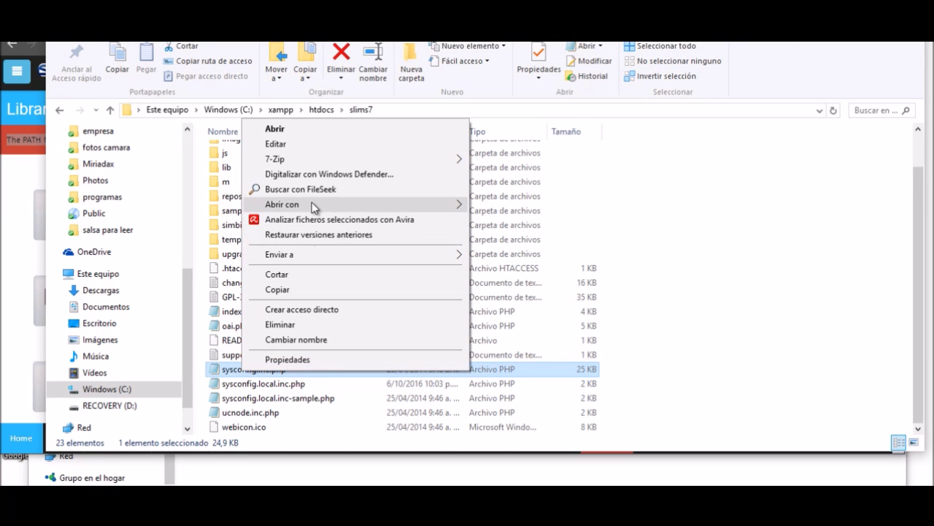
mouse_move(312, 204)
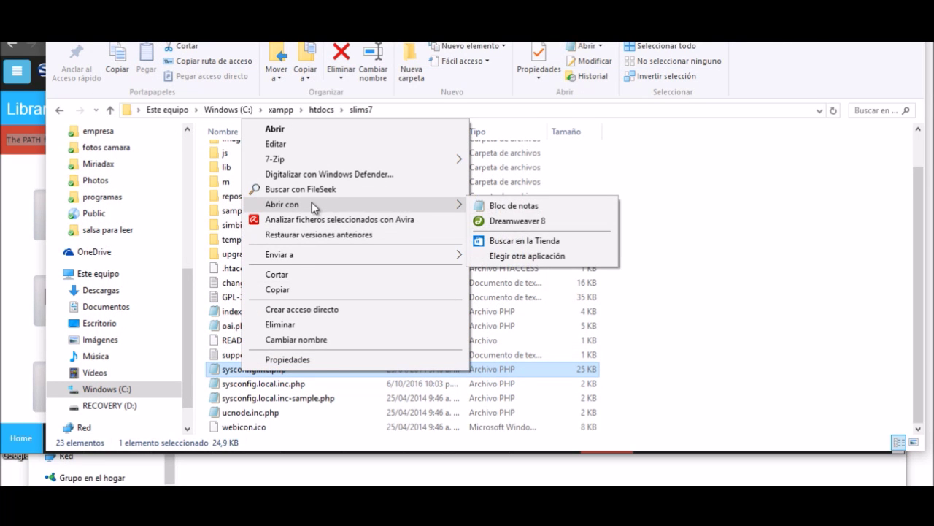
left_click(518, 256)
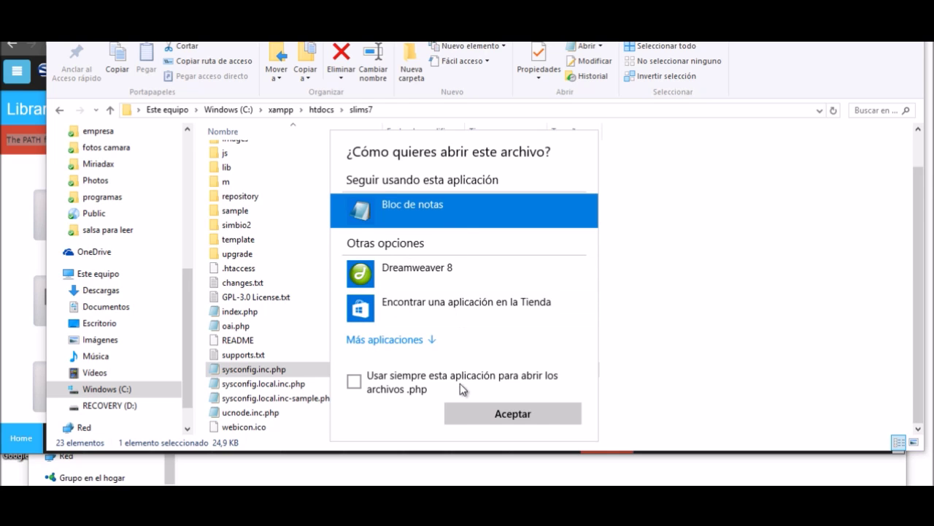
left_click(410, 339)
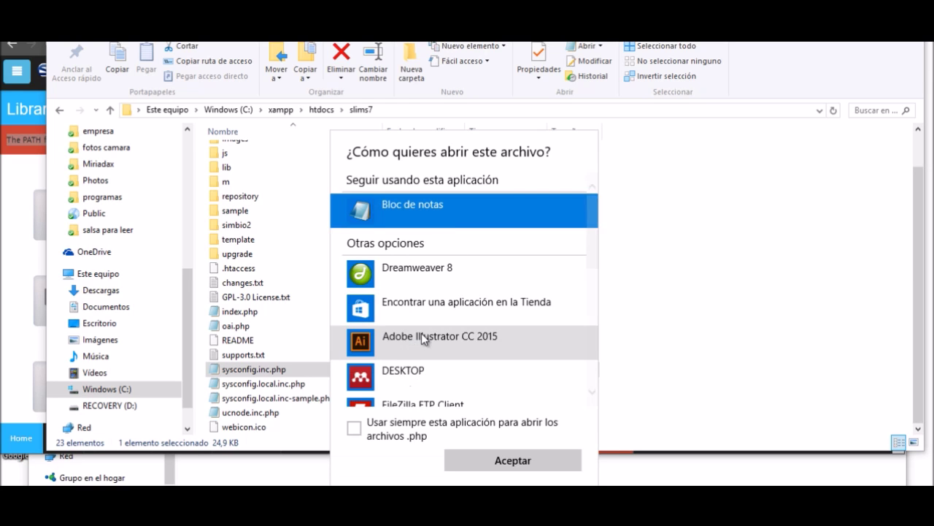
scroll(424, 335, "down", 3)
scroll(425, 340, "down", 3)
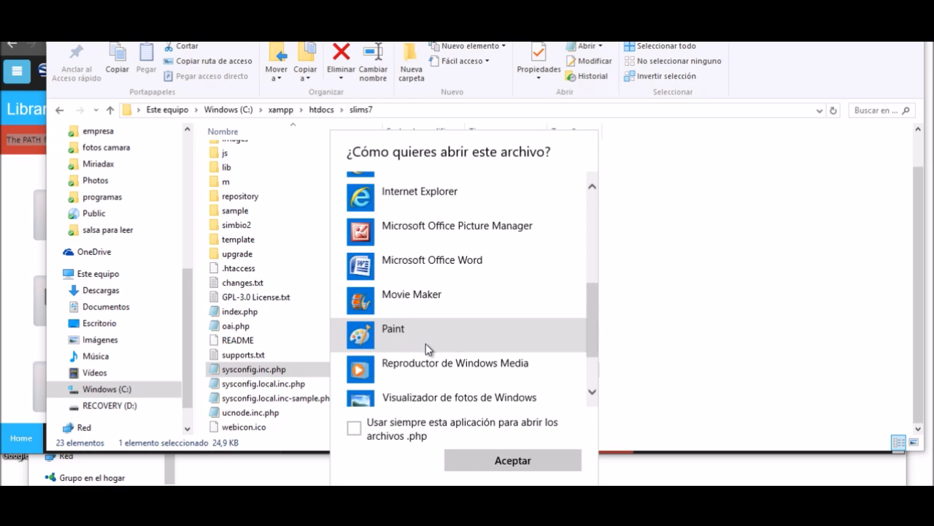
scroll(425, 343, "down", 3)
left_click(422, 361)
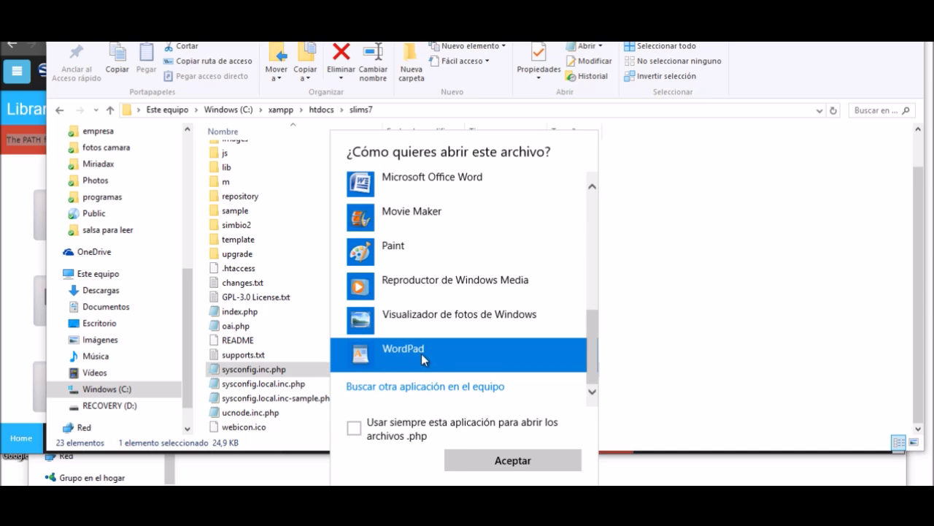
left_click(511, 461)
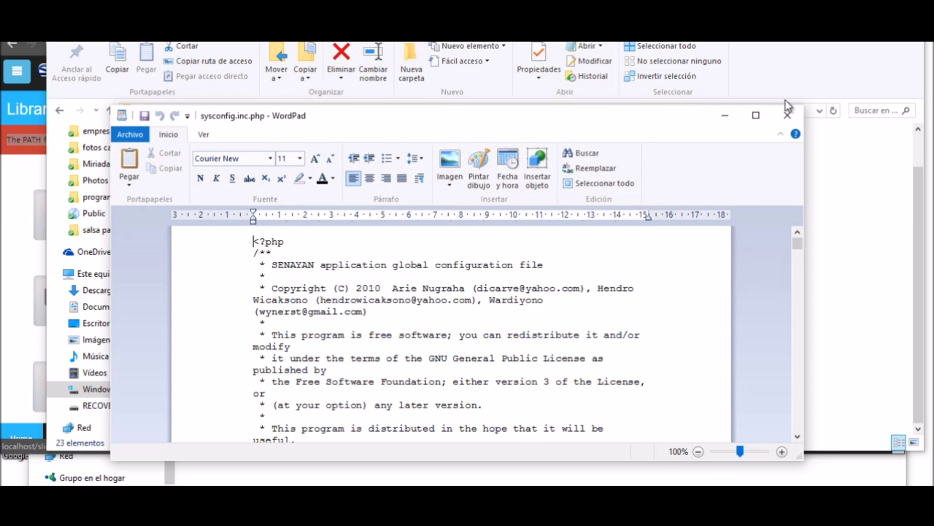
Maximize WordPad and start a text search in sysconfig.inc.php.
left_click(756, 115)
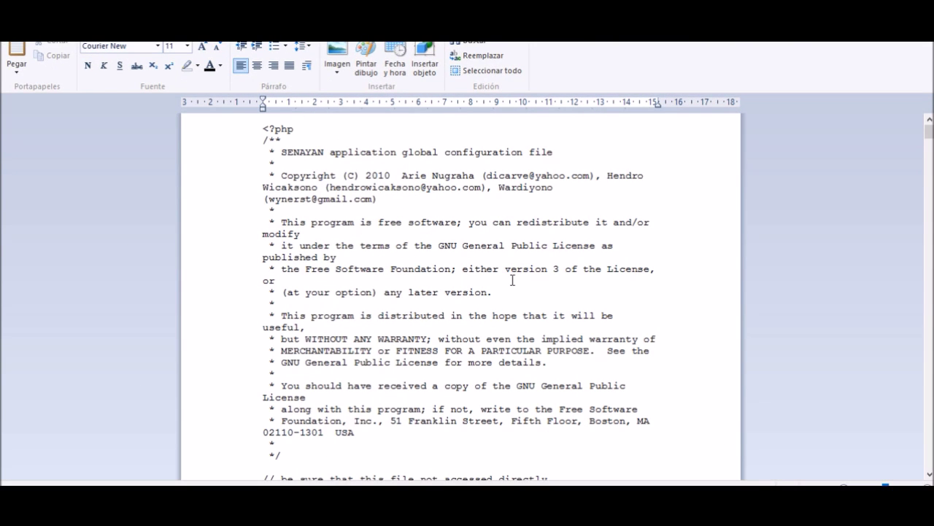
key("ctrl+f")
type("mysqld")
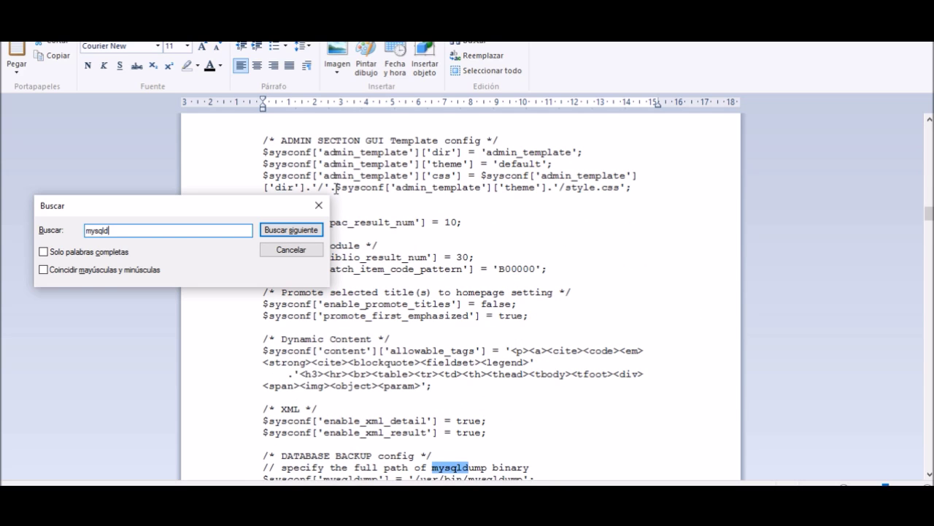
left_click(319, 207)
Select the '/usr/bin/mysqldump' path in the config, then return to the mysql search results.
scroll(501, 316, "down", 4)
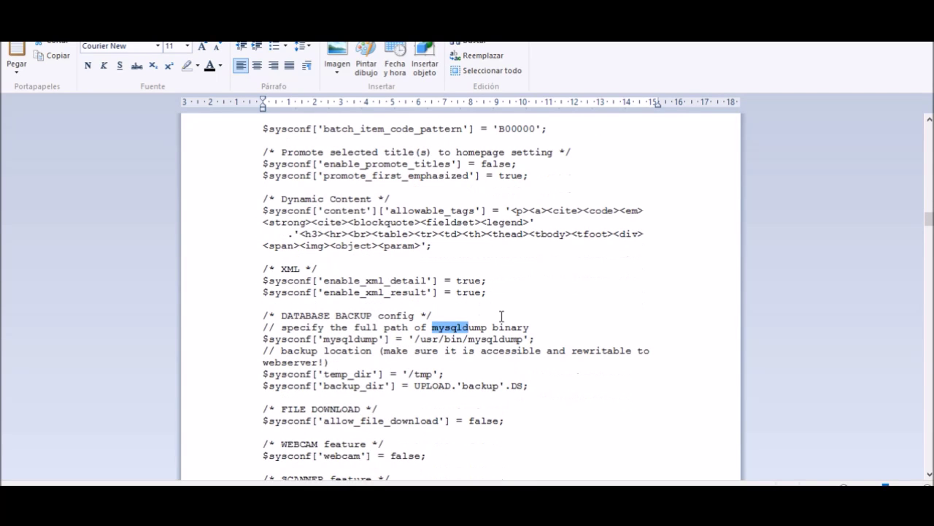
scroll(502, 305, "down", 1)
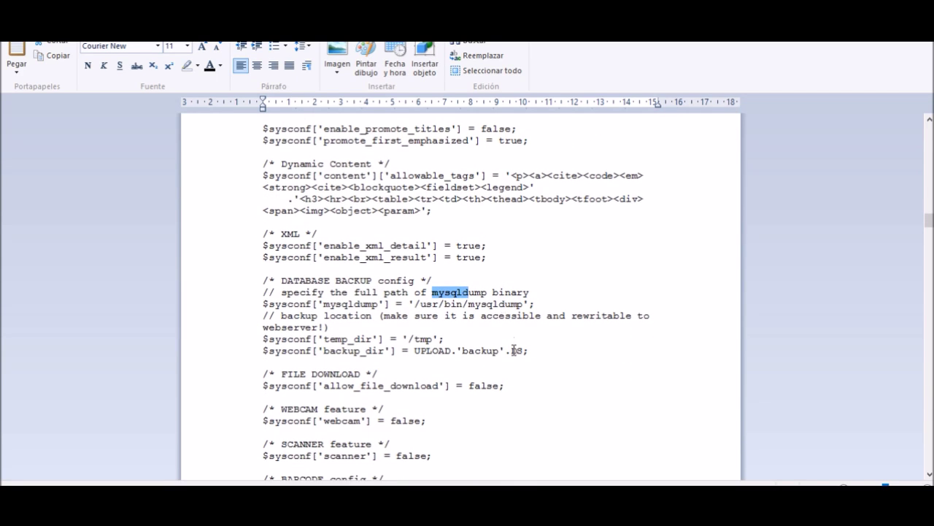
scroll(513, 351, "down", 1)
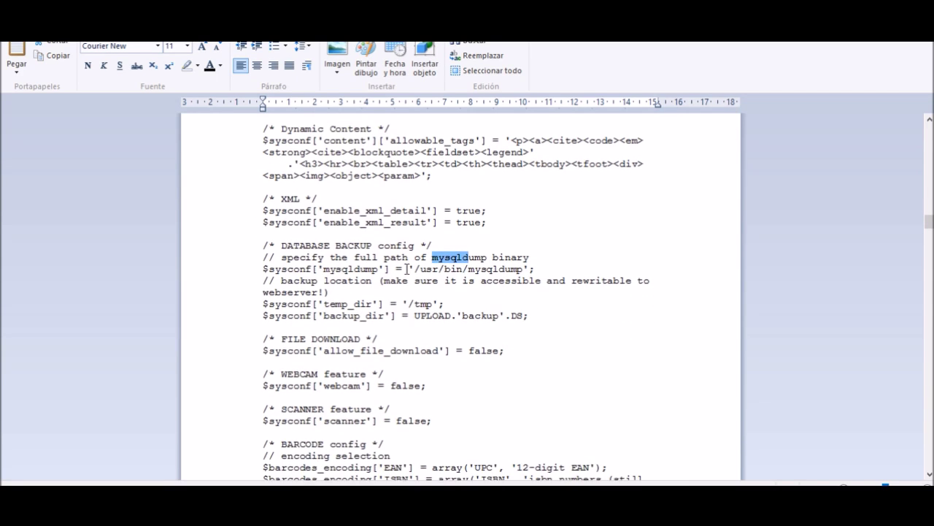
left_click(531, 269)
left_click_drag(524, 269, 415, 269)
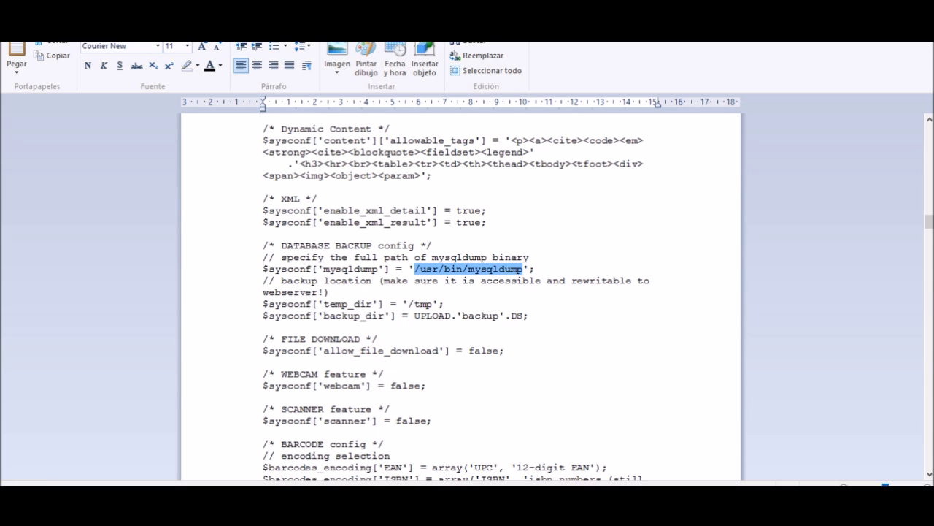
left_click(64, 458)
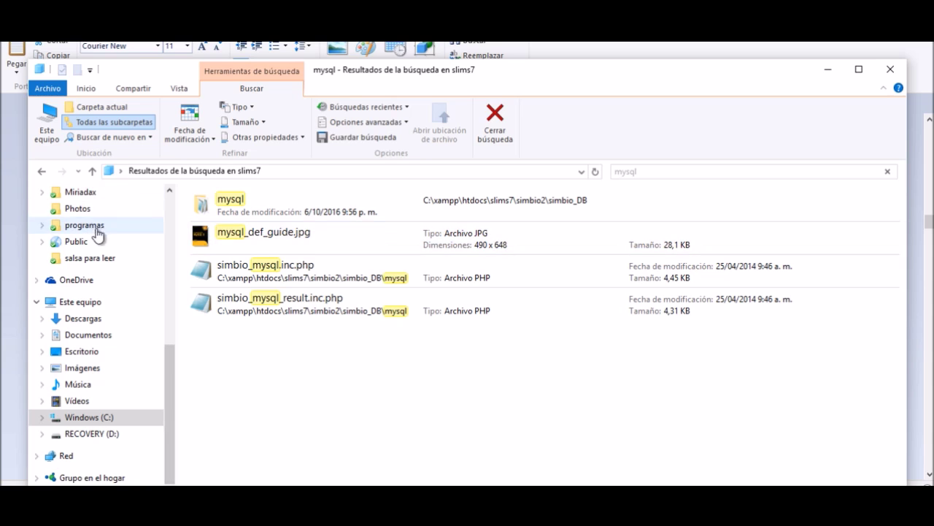
Browse to the C:\xampp\mysql\bin folder on Windows (C:).
scroll(127, 296, "up", 2)
scroll(127, 296, "down", 2)
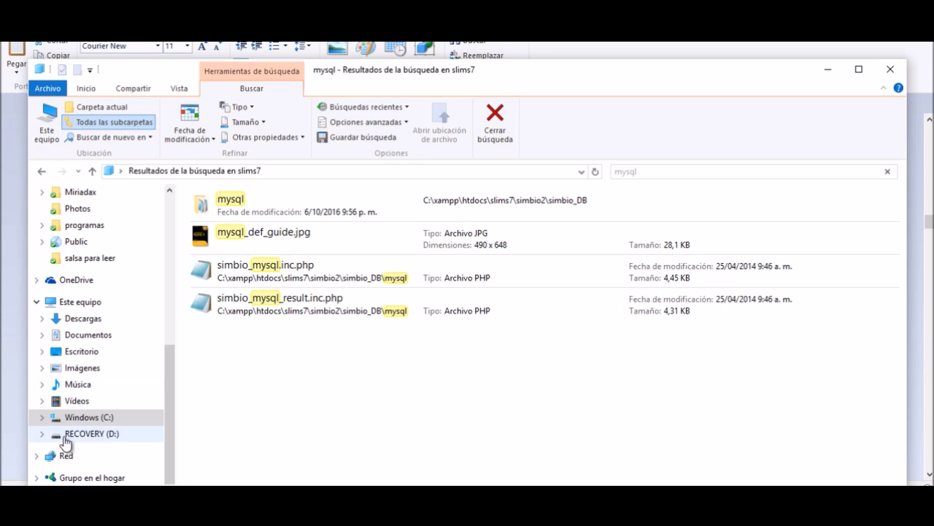
left_click(104, 421)
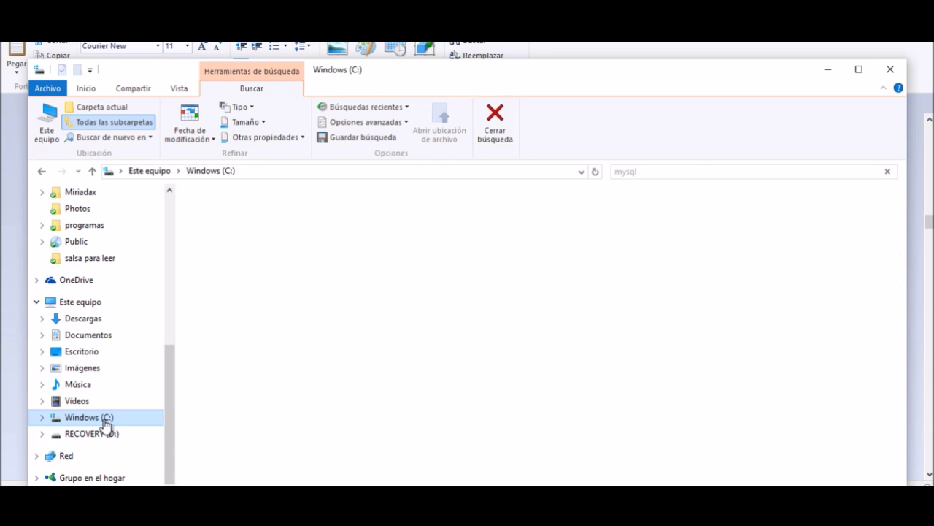
double_click(215, 333)
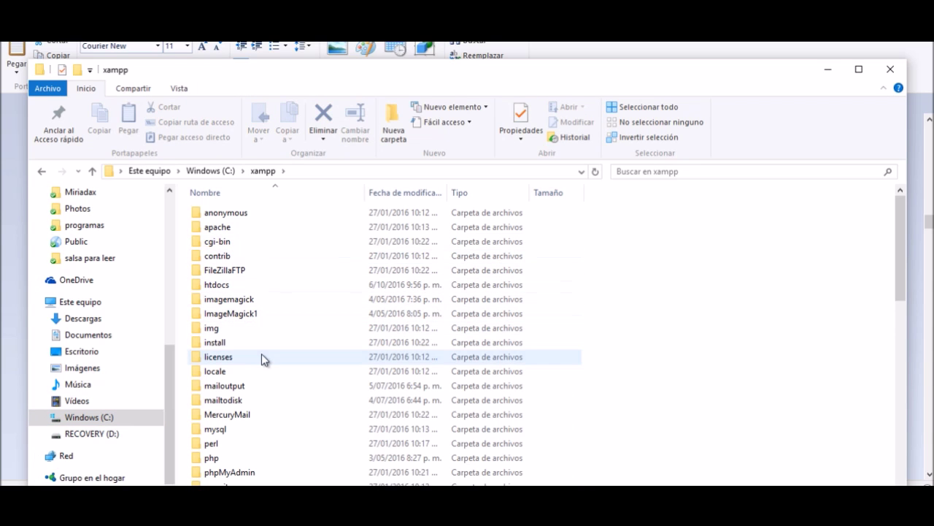
scroll(274, 343, "down", 1)
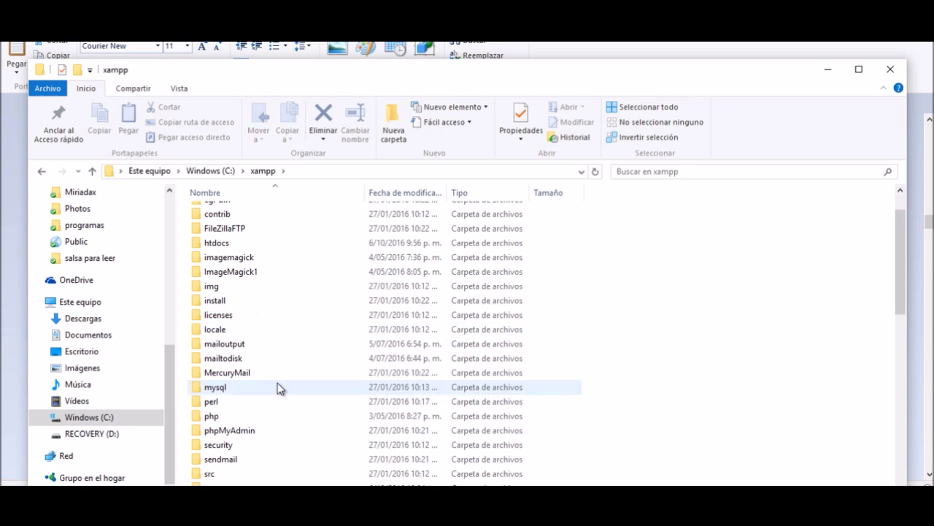
double_click(227, 390)
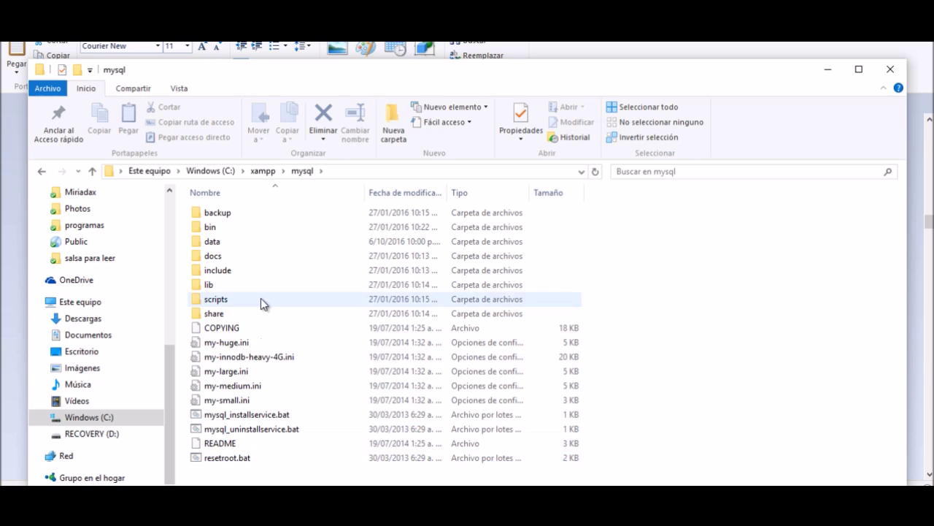
double_click(226, 231)
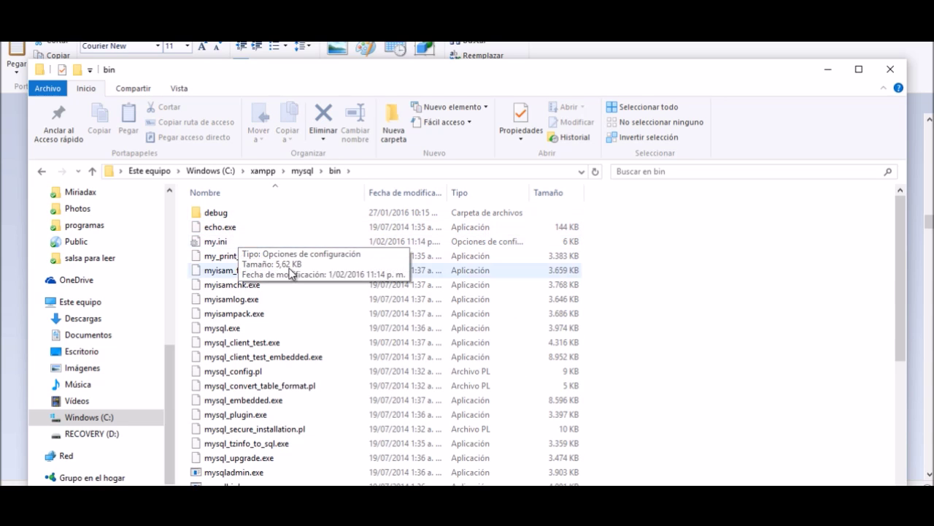
Confirm mysqldump.exe is present, copy the C:\xampp\mysql\bin path, and return to WordPad.
scroll(314, 369, "down", 3)
scroll(312, 369, "down", 1)
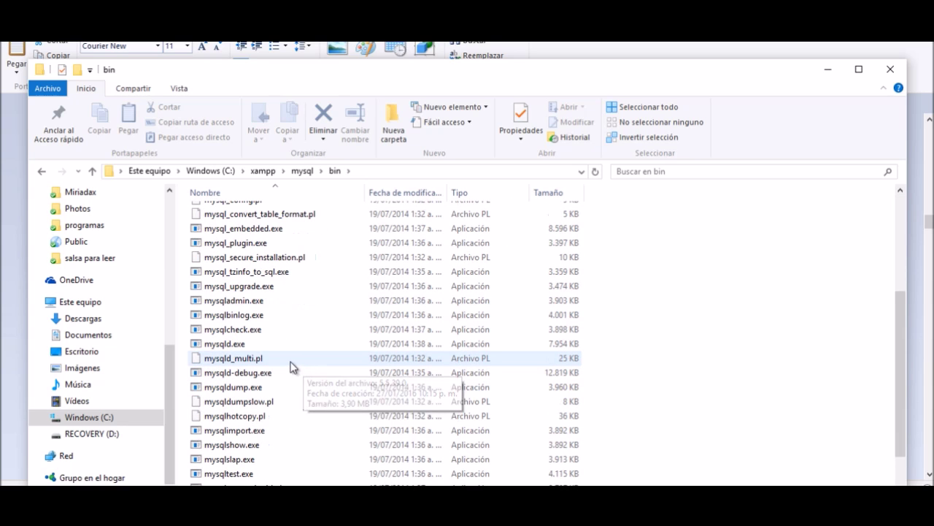
left_click(237, 388)
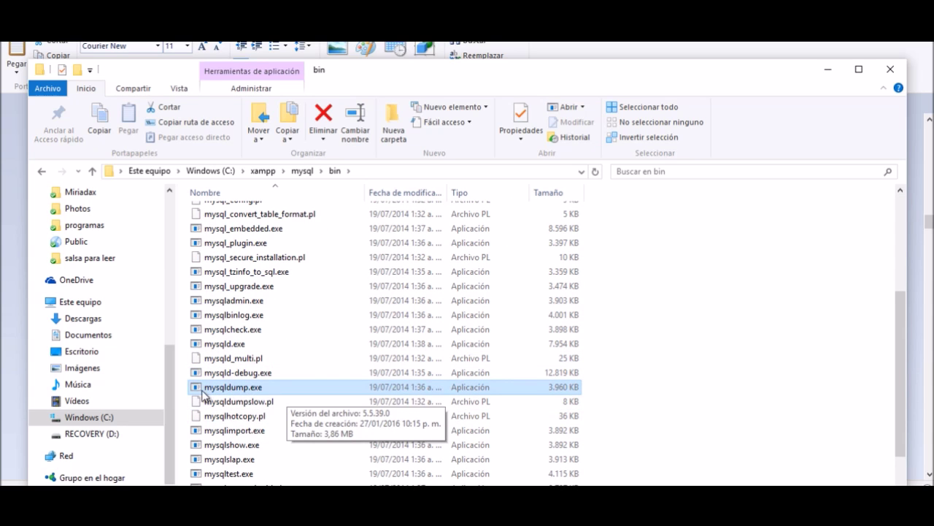
left_click(372, 170)
left_click_drag(229, 168, 116, 172)
key("ctrl+c")
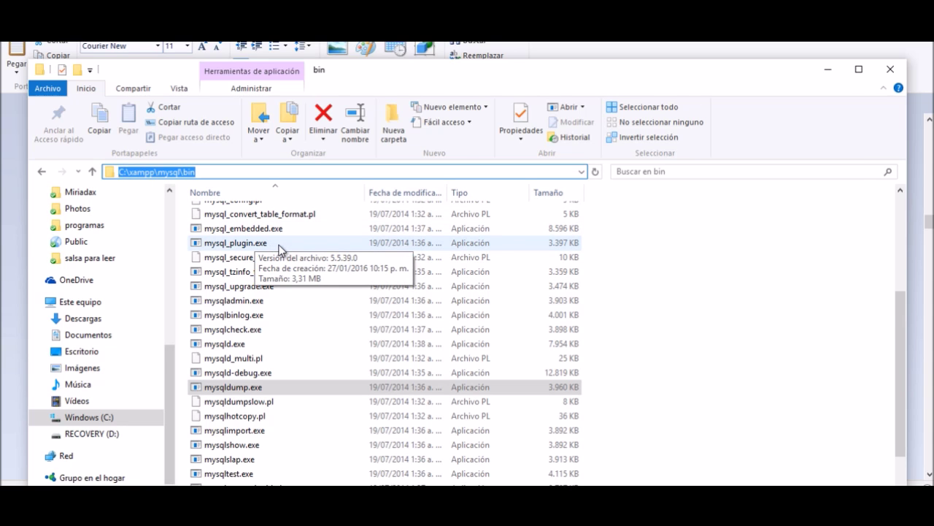
key("alt+Tab")
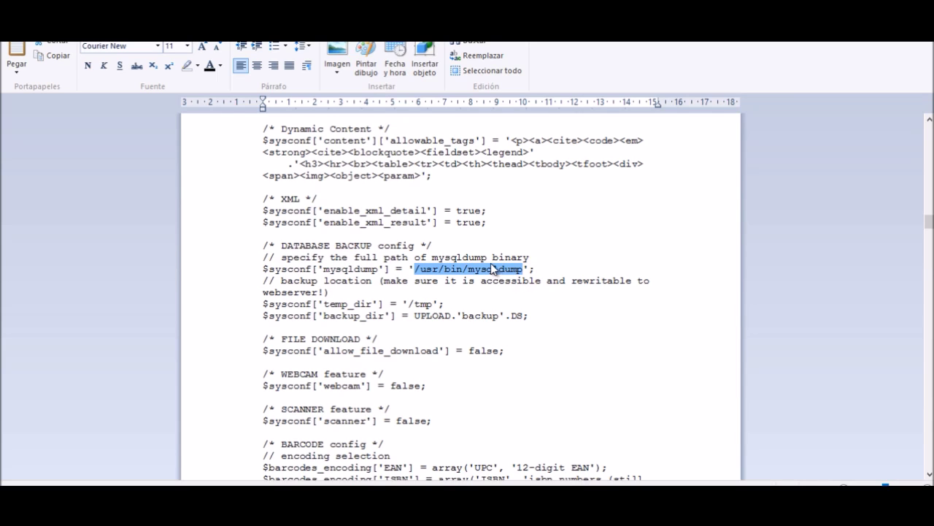
Replace the '/usr/bin/' prefix with the pasted C:\xampp\mysql\bin path.
left_click(491, 270)
left_click_drag(467, 269, 430, 272)
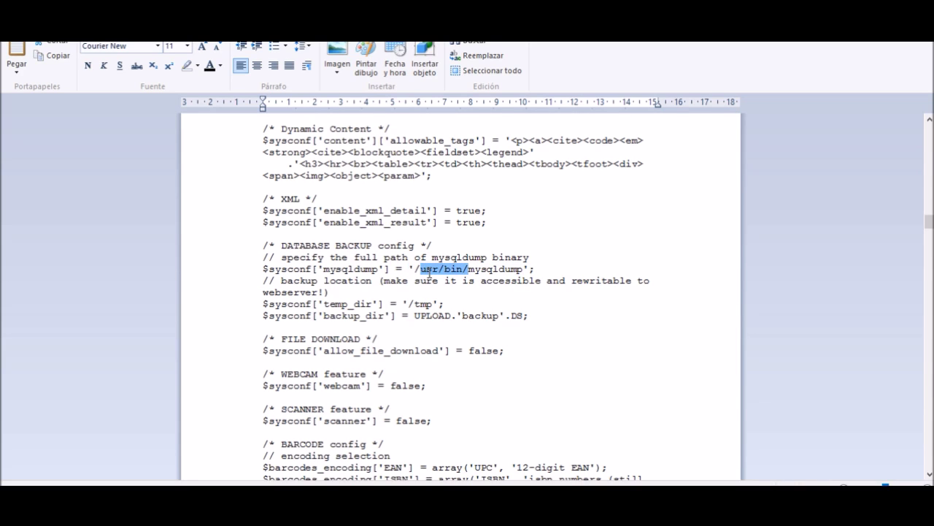
key("BackSpace")
key("BackSpace")
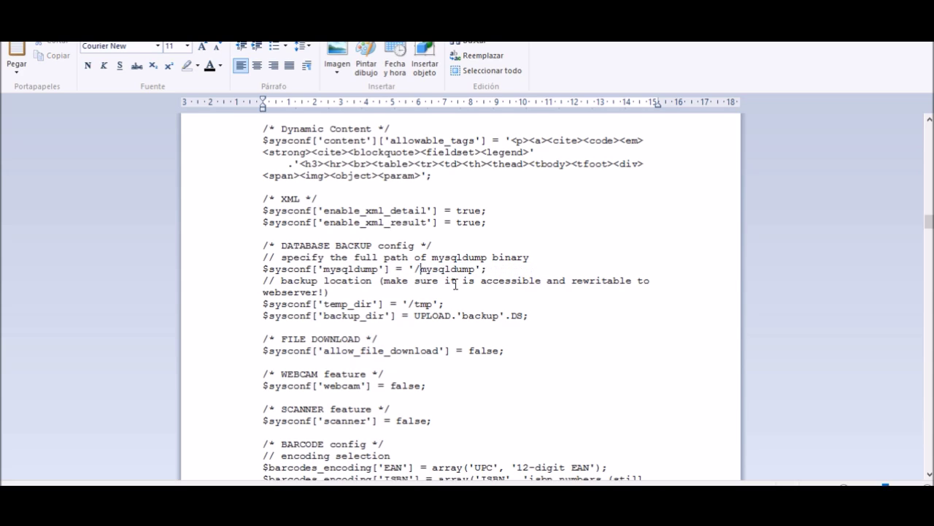
key("ctrl+v")
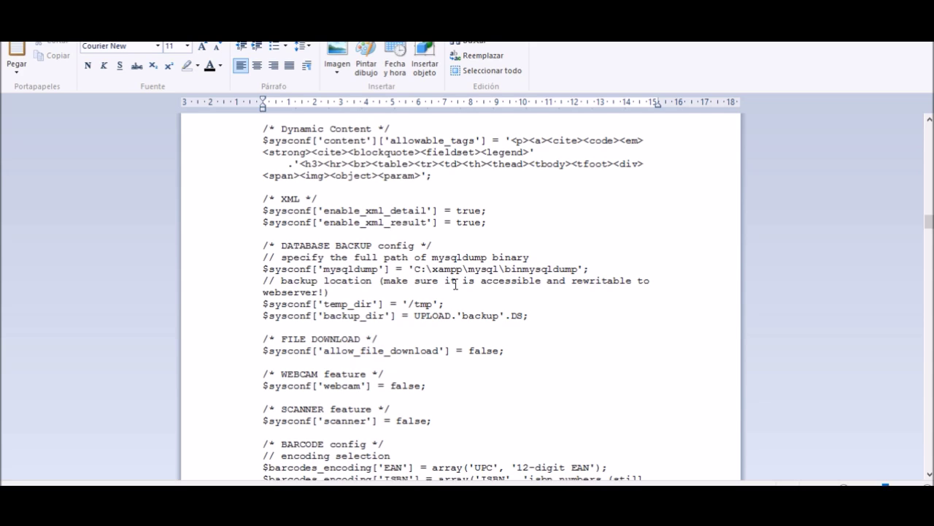
type("?")
key("BackSpace")
Insert a backslash between bin and mysqldump and add the .exe extension.
mouse_move(503, 268)
left_mouse_down()
mouse_move(470, 269)
mouse_move(501, 268)
left_mouse_up()
key("ctrl+c")
left_click(524, 272)
key("ctrl+v")
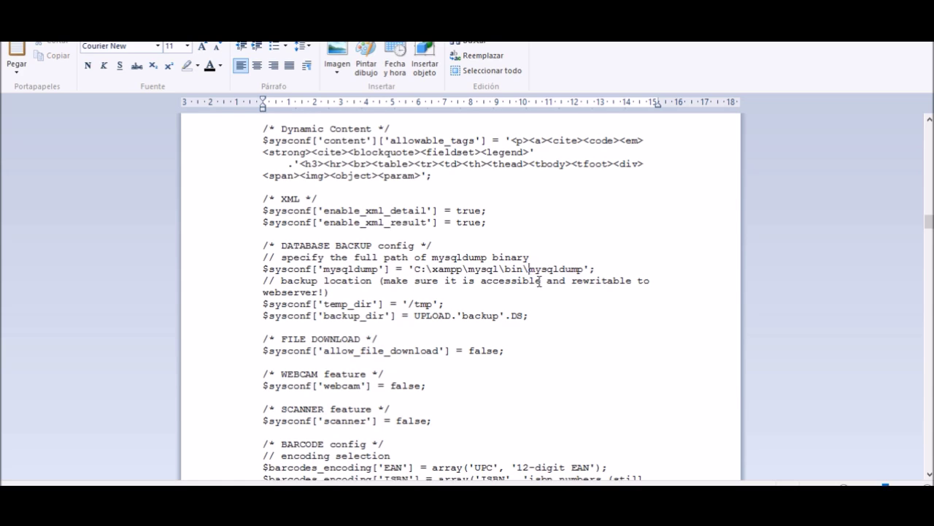
left_click(584, 271)
type(".exe")
left_click(587, 351)
Check the mysqldump.exe file name in the bin folder, then return to the config file.
key("alt+Tab")
left_click(198, 386)
left_click_drag(228, 394, 239, 392)
key("alt+Tab")
scroll(459, 292, "down", 6)
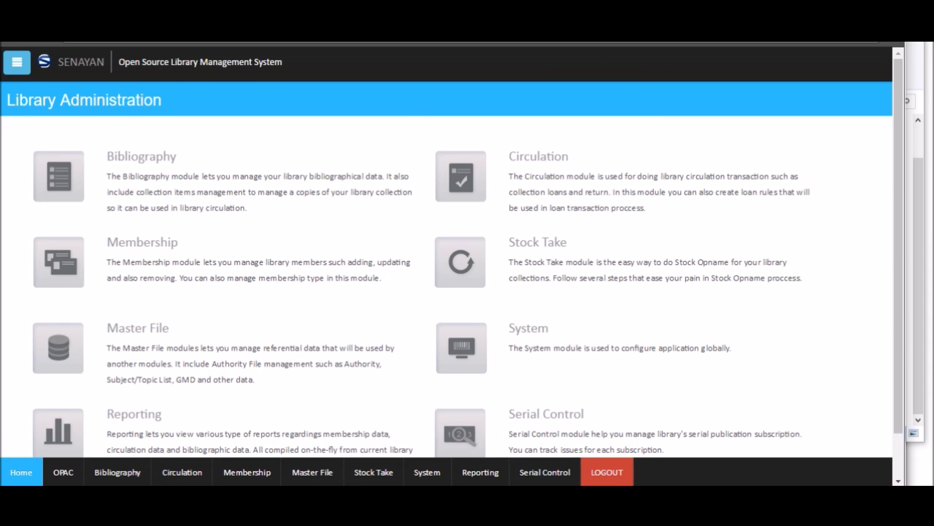
Review the modules on the Library Administration home page, then log out of SLiMS.
scroll(298, 280, "down", 1)
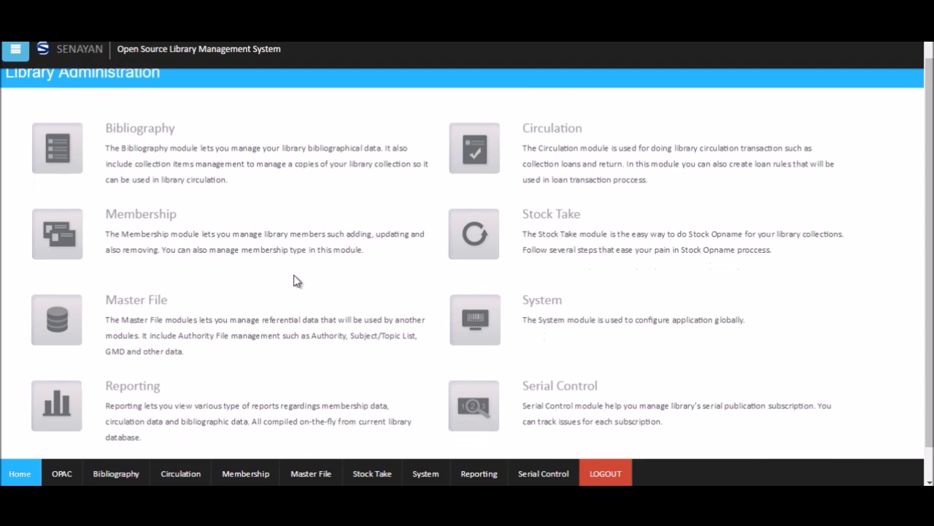
scroll(388, 343, "up", 1)
scroll(415, 321, "down", 1)
scroll(417, 319, "up", 1)
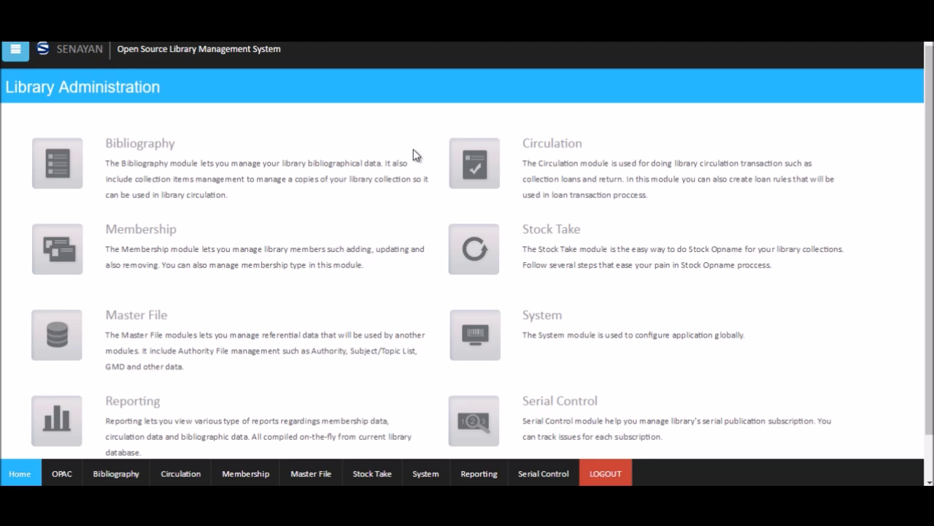
scroll(406, 155, "down", 1)
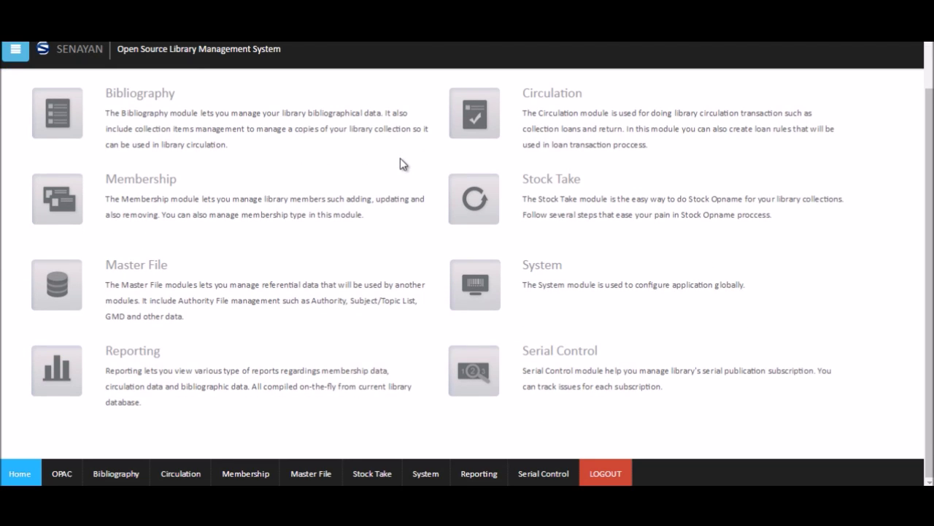
scroll(401, 160, "up", 1)
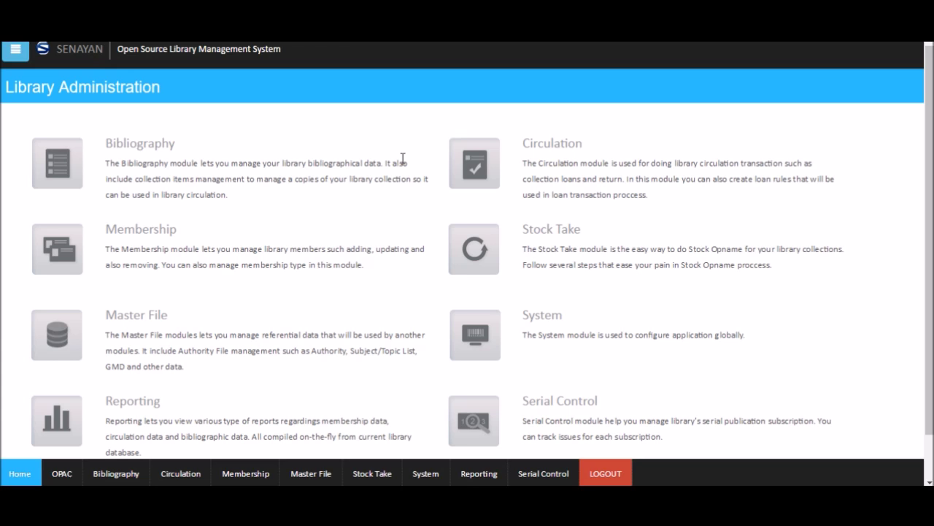
scroll(405, 162, "down", 1)
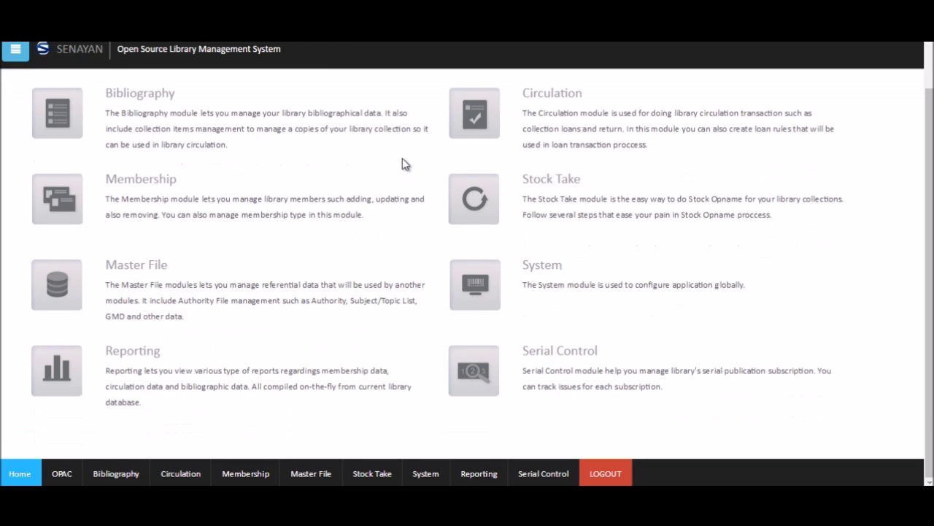
scroll(402, 158, "up", 1)
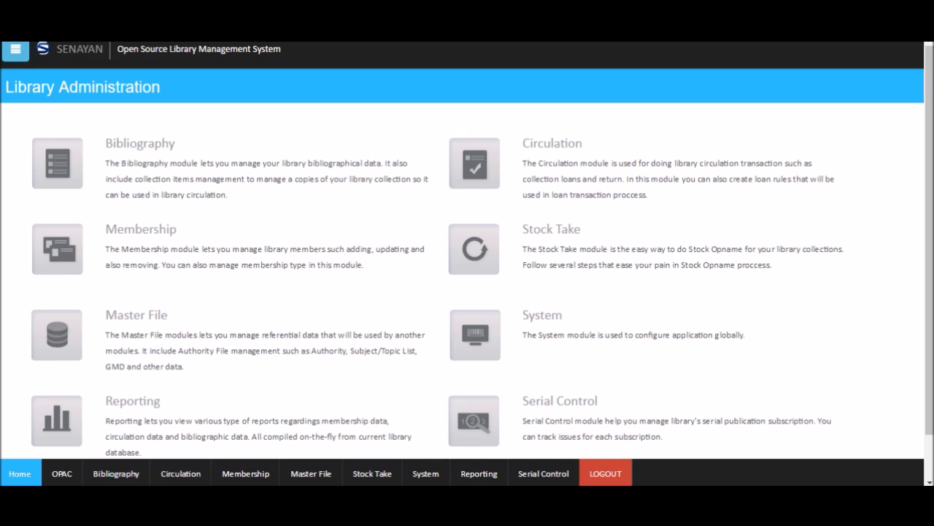
left_click(610, 473)
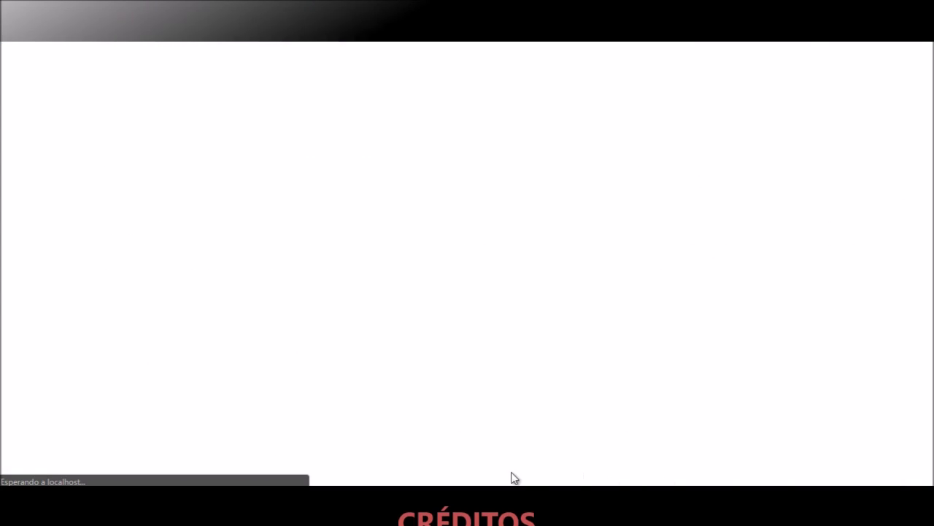